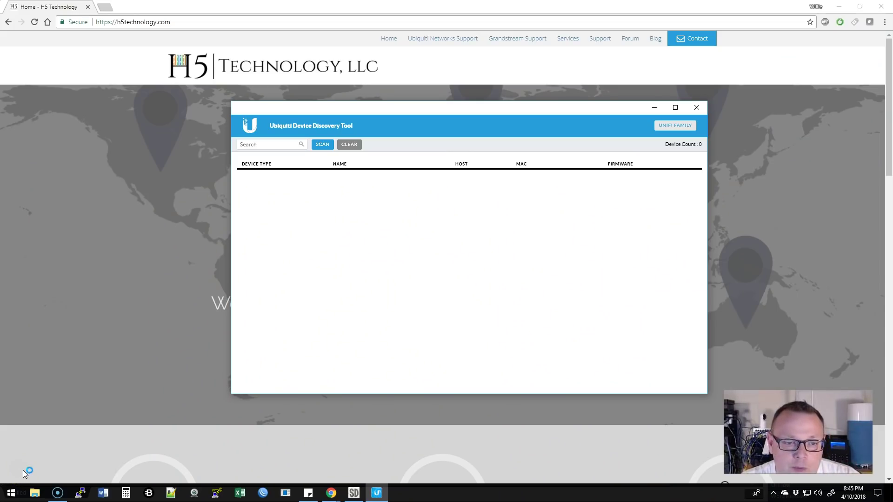
Scan for Ubiquiti devices, filter to the UniFi family, and open the Cloud Key's web page.
click(323, 144)
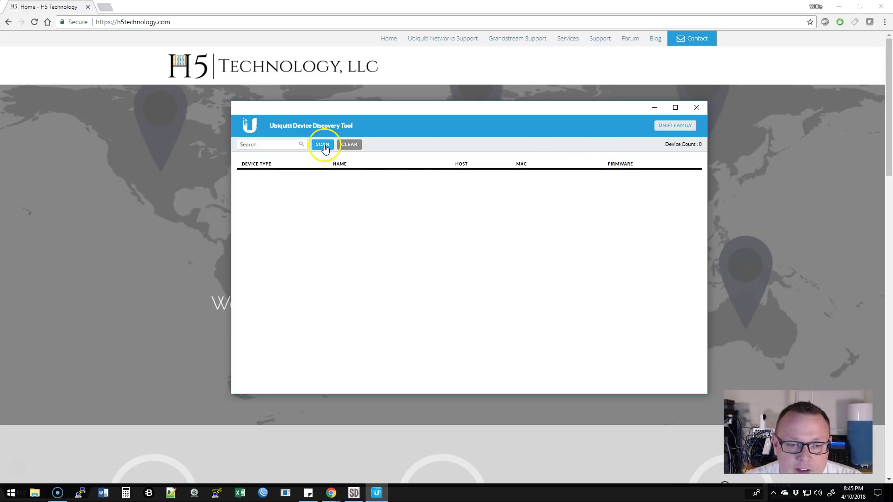
click(672, 127)
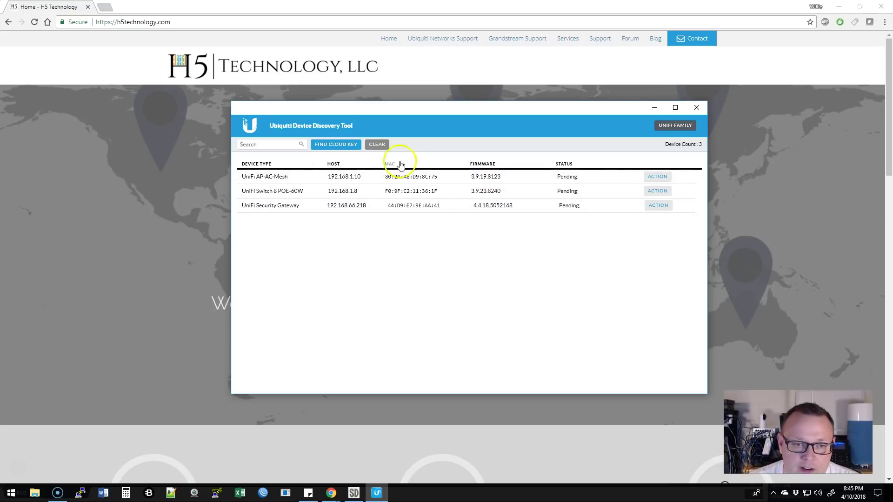
click(342, 144)
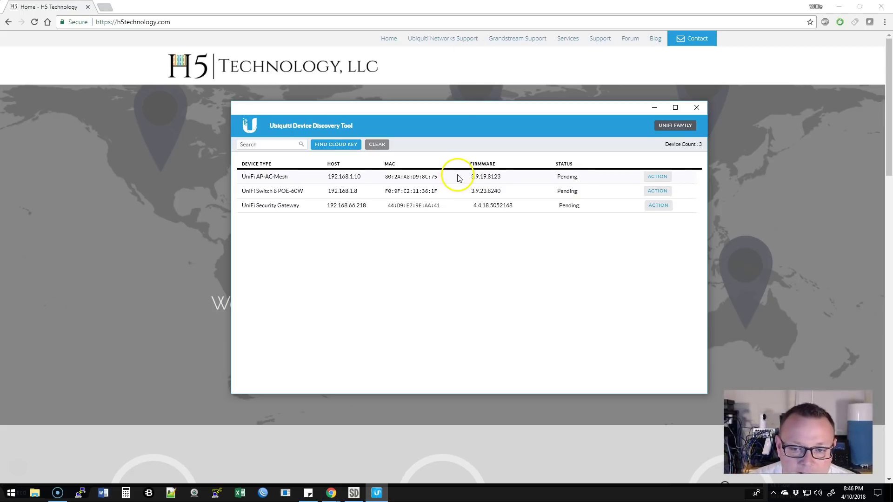
click(335, 146)
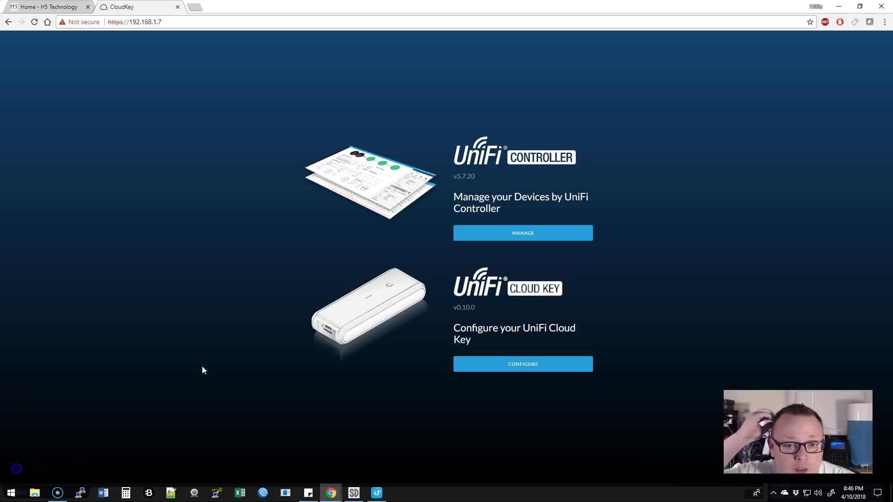
Hide the discovery tool and go to CONFIGURE under UniFi Cloud Key.
mouse_move(378, 491)
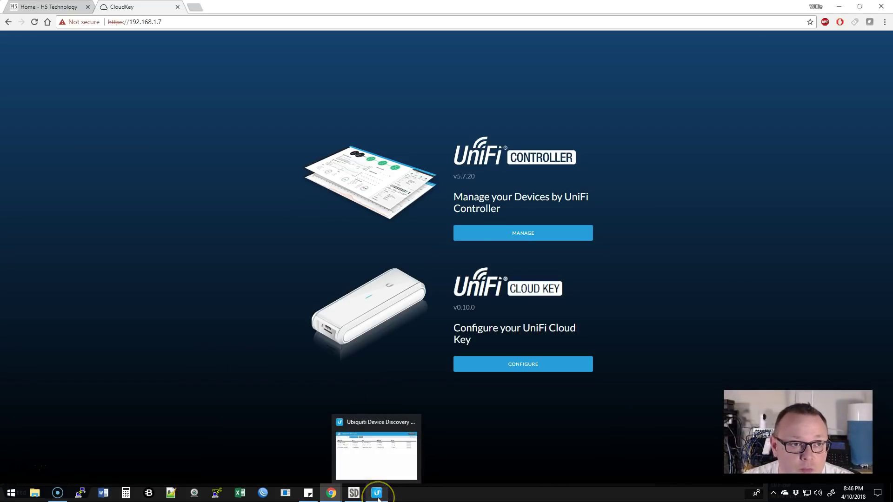
click(395, 453)
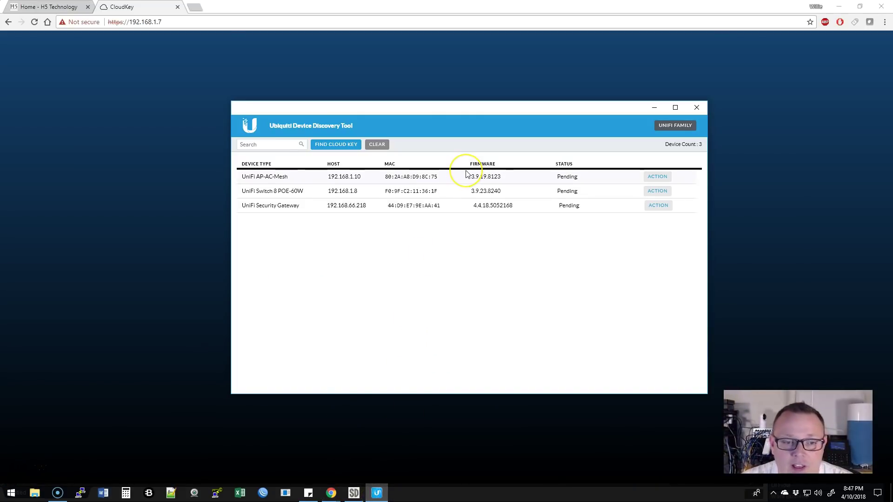
click(654, 108)
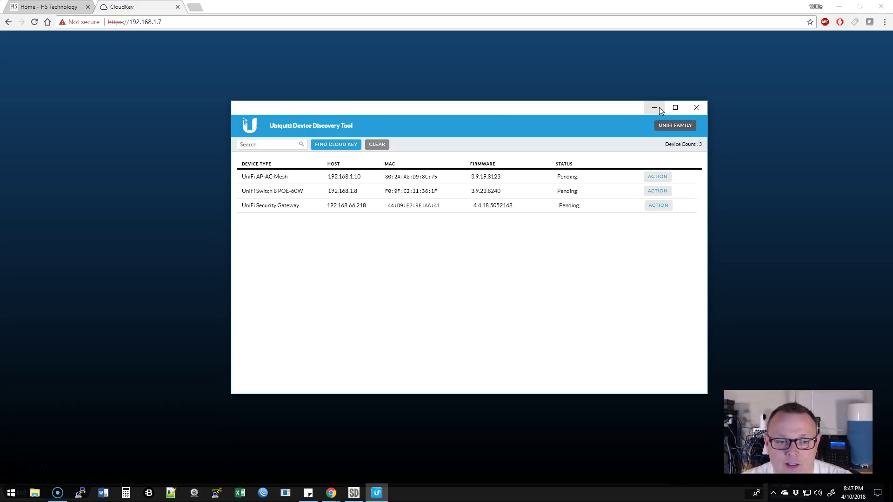
click(659, 107)
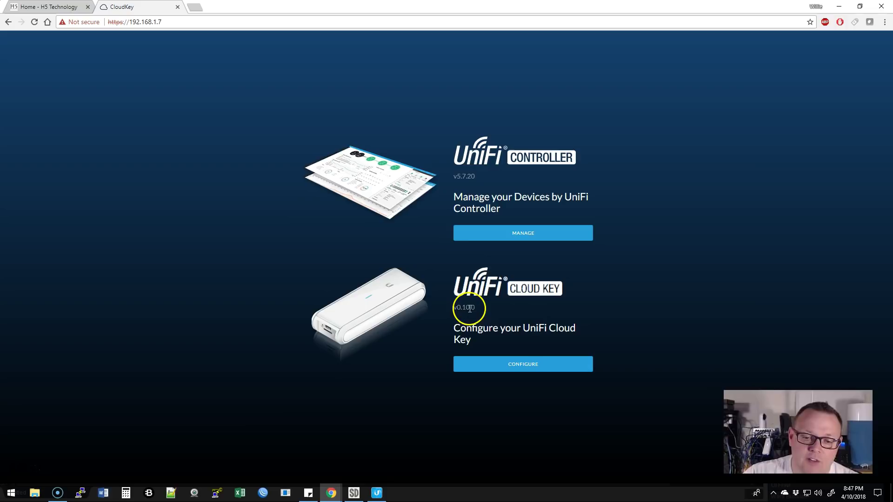
click(519, 369)
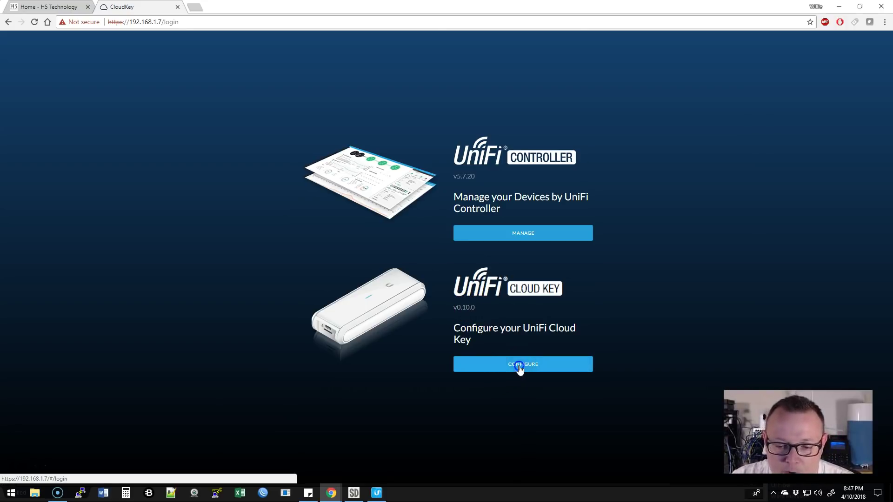
Log in to the Cloud Key using its default username and default password.
click(482, 247)
text(ub)
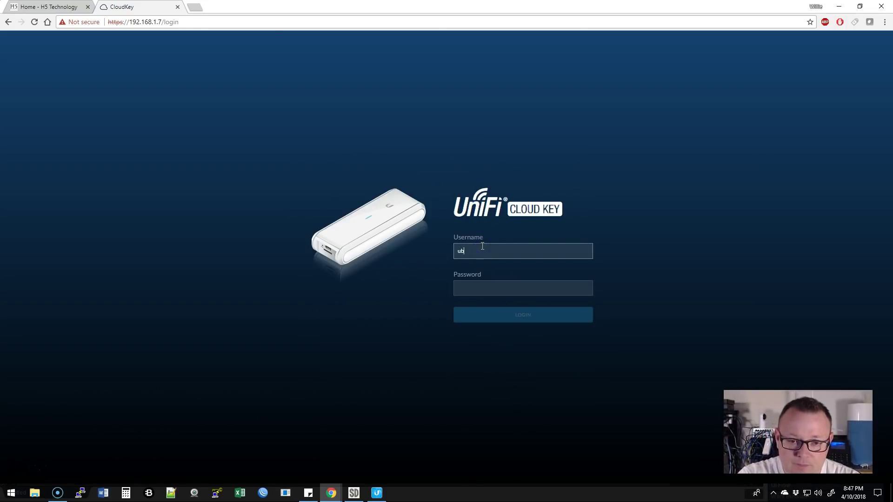
text(nt)
key(Tab)
text(ubnt)
key(Return)
click(485, 252)
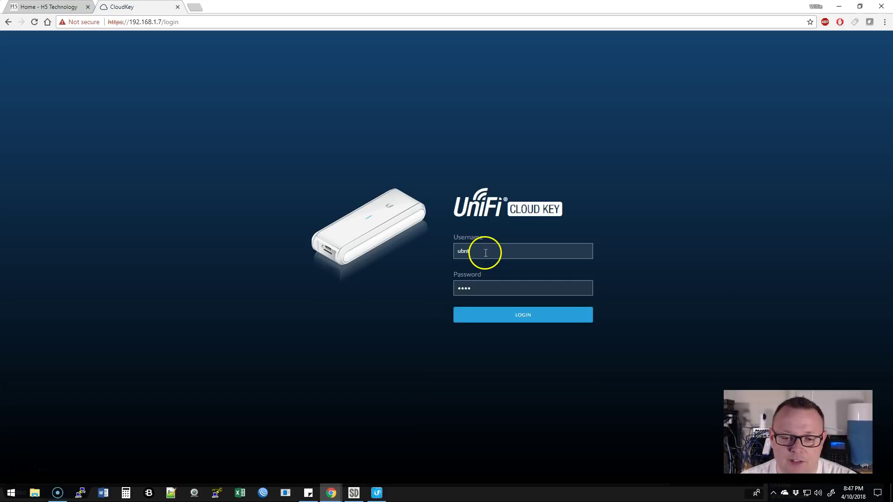
click(524, 318)
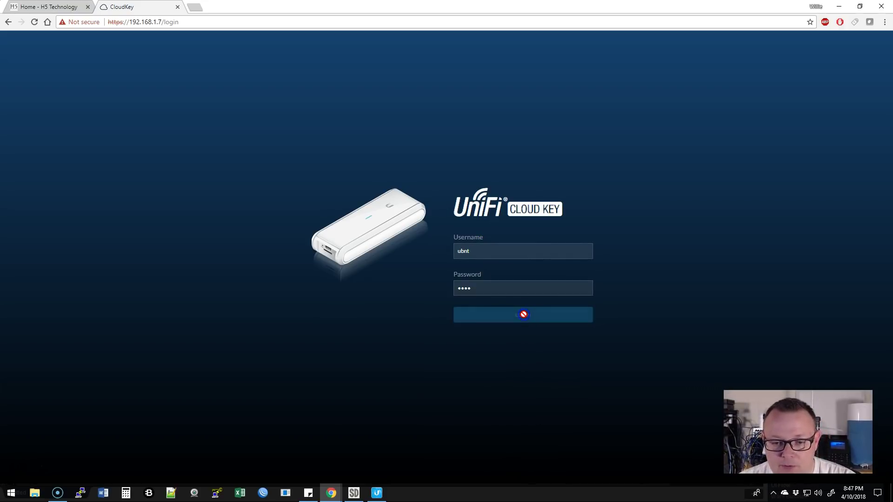
click(523, 305)
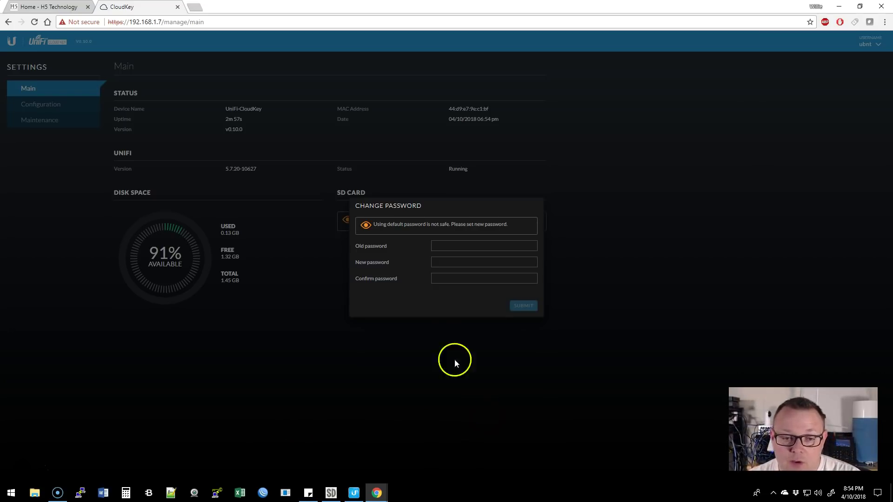
Replace the Cloud Key's default password with a new password, entered and confirmed.
click(445, 248)
text(ubnt)
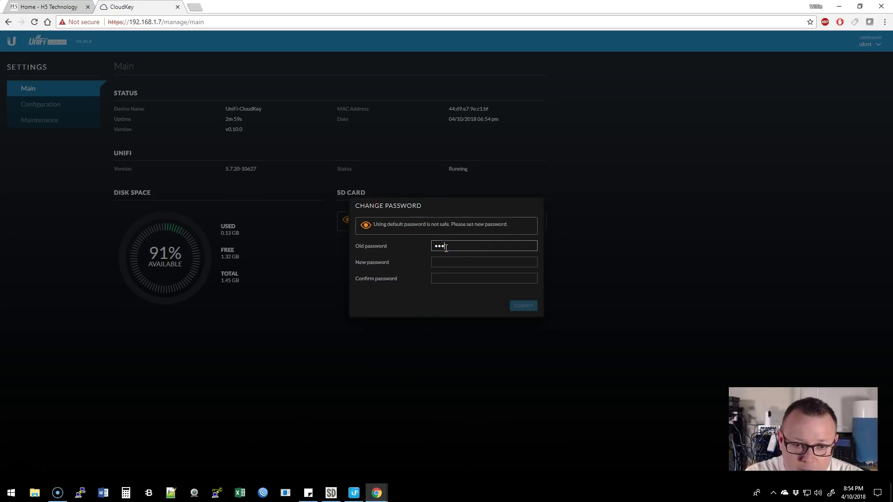
key(Tab)
text(passwor)
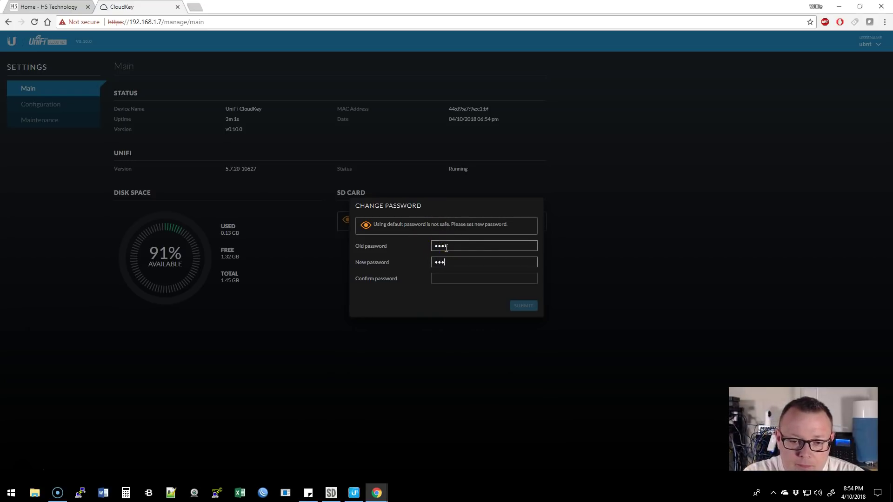
text(d)
key(Tab)
text(passwor)
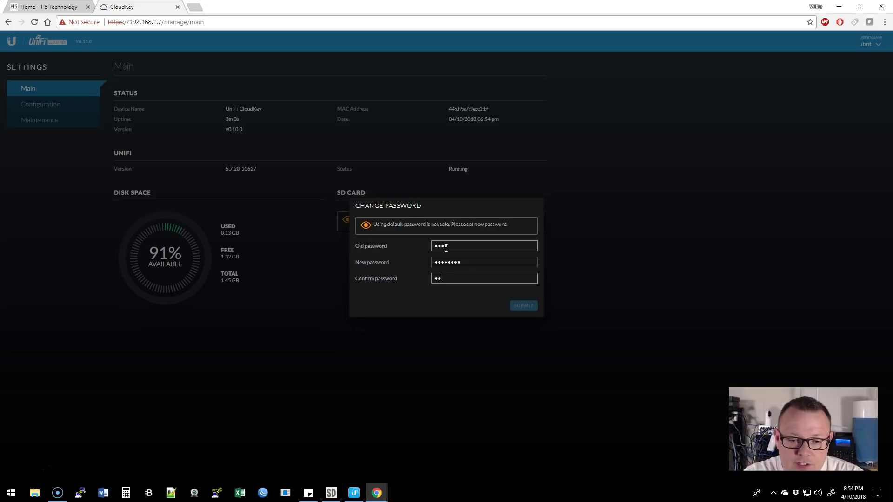
text(d)
click(524, 306)
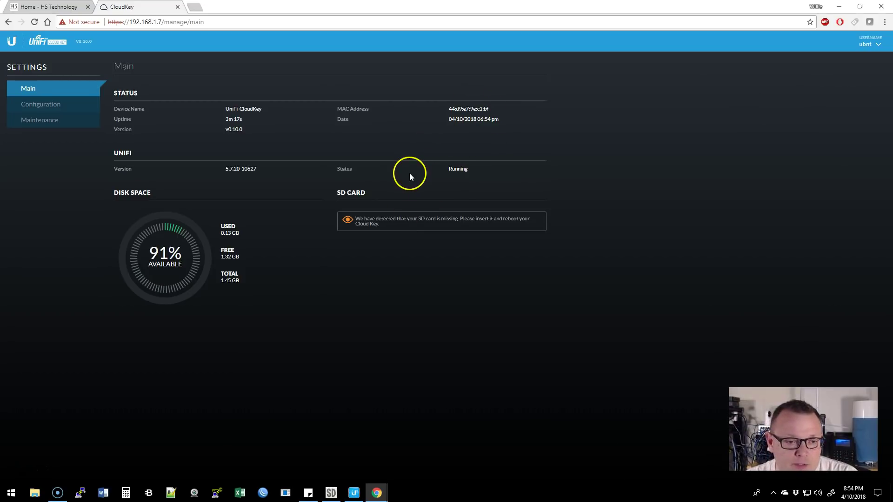
Set the Cloud Key timezone to (UTC-06:00) Central Time and apply it.
click(44, 104)
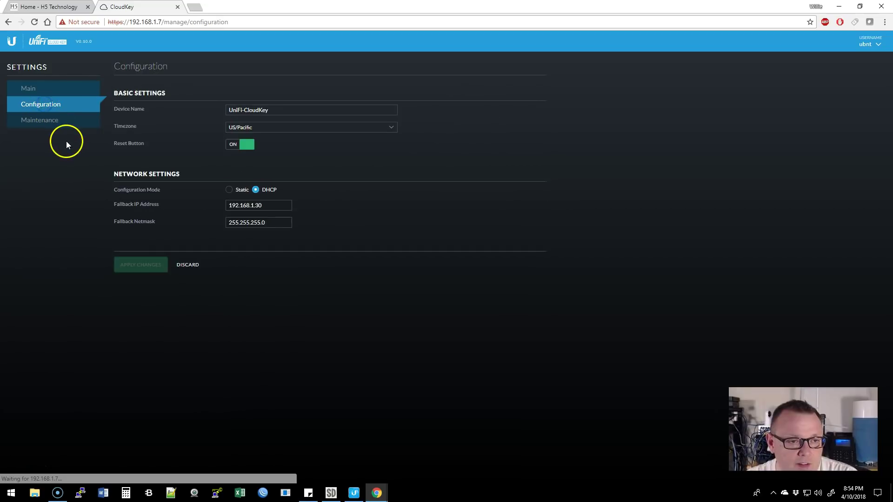
click(325, 129)
scroll(341, 197, up, 15)
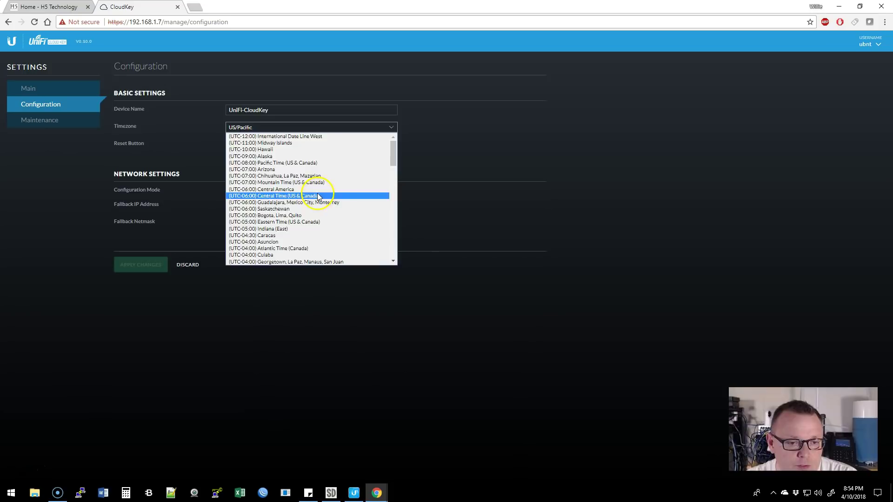
click(318, 196)
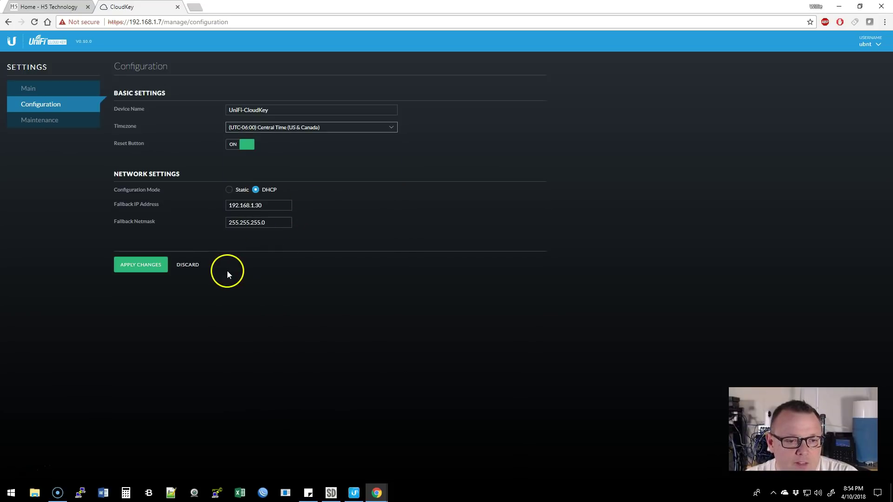
click(154, 272)
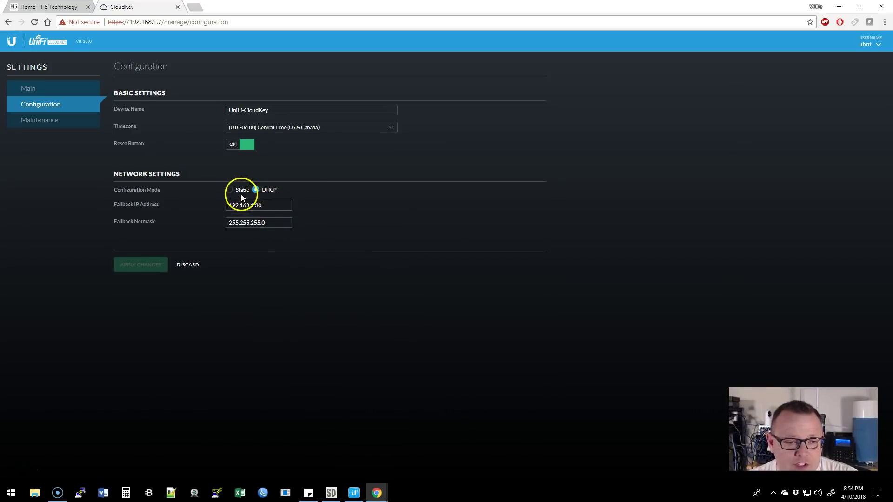
Switch to a static IP 192.168.1.2 with secondary DNS 8.8.8.8 and apply.
click(230, 190)
click(266, 205)
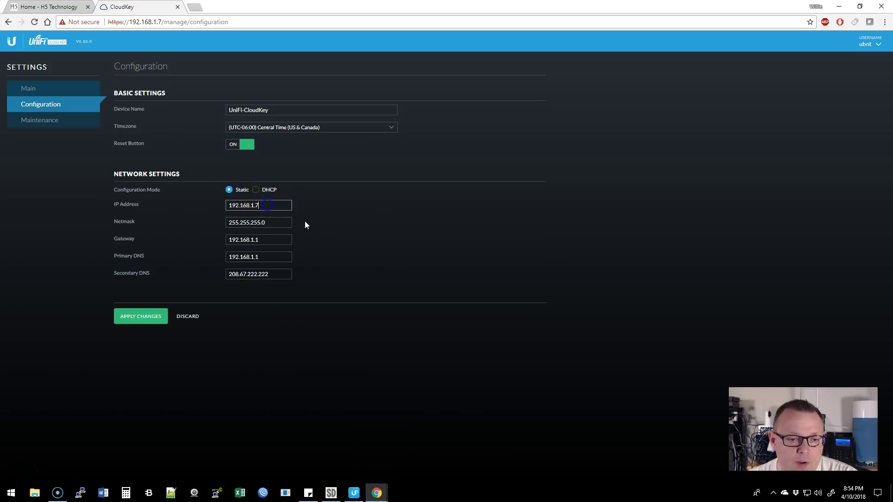
key(BackSpace)
text(2)
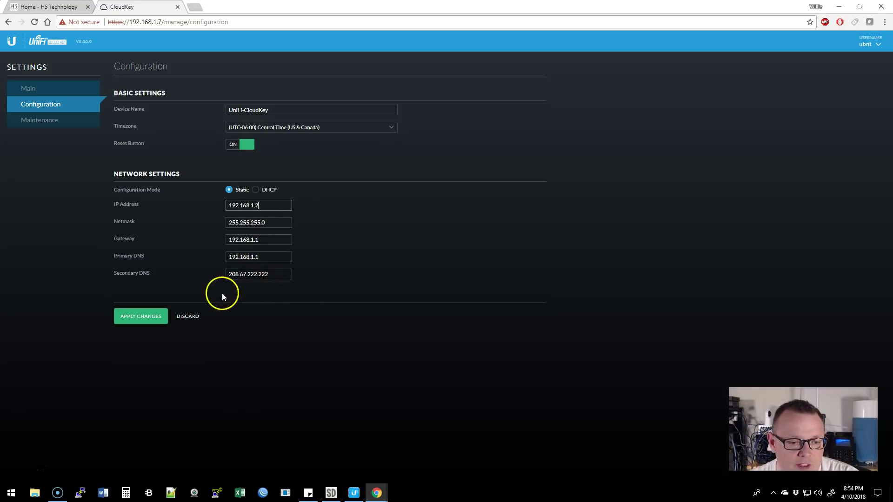
drag(274, 279, 166, 279)
text(8.8.8.8)
click(144, 316)
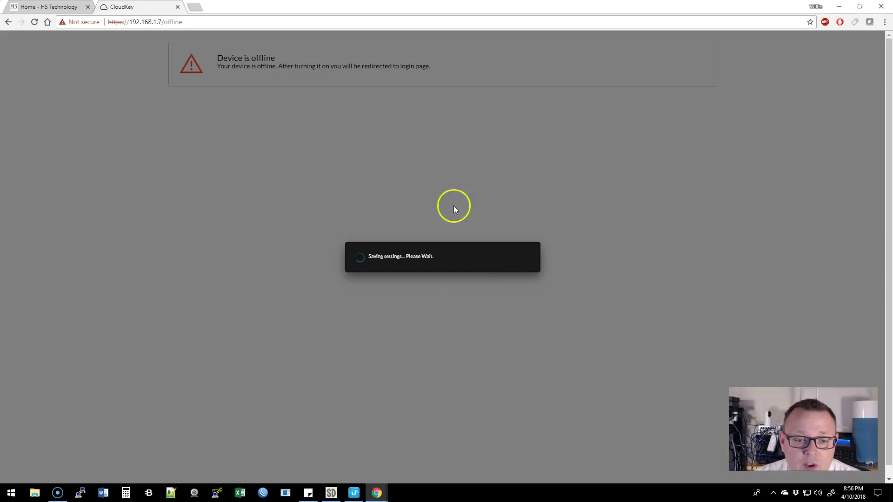
drag(159, 22, 259, 24)
text(2)
key(Return)
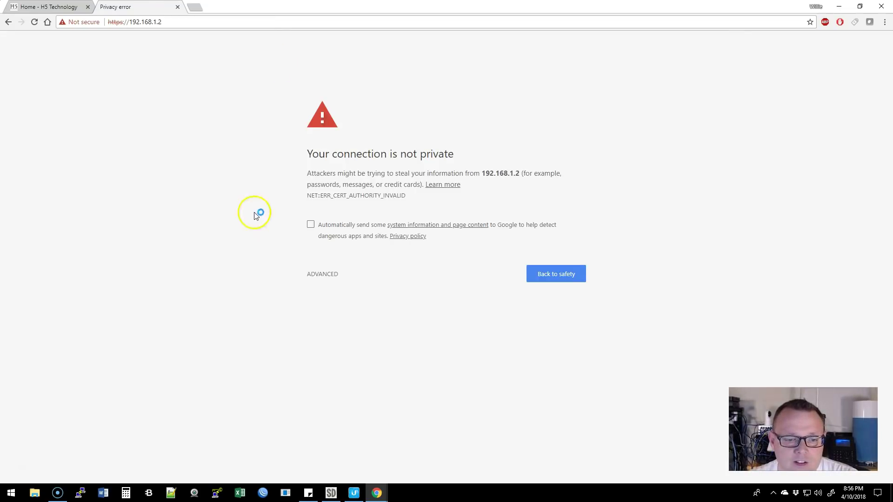
click(321, 274)
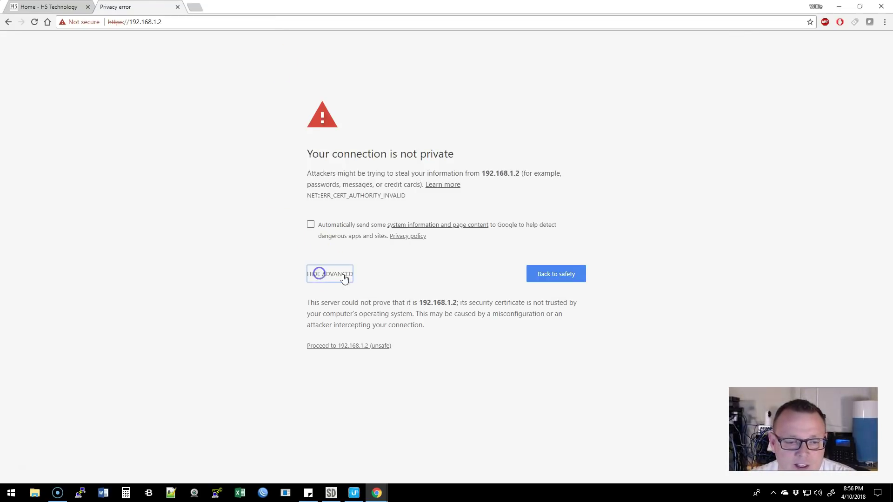
click(370, 346)
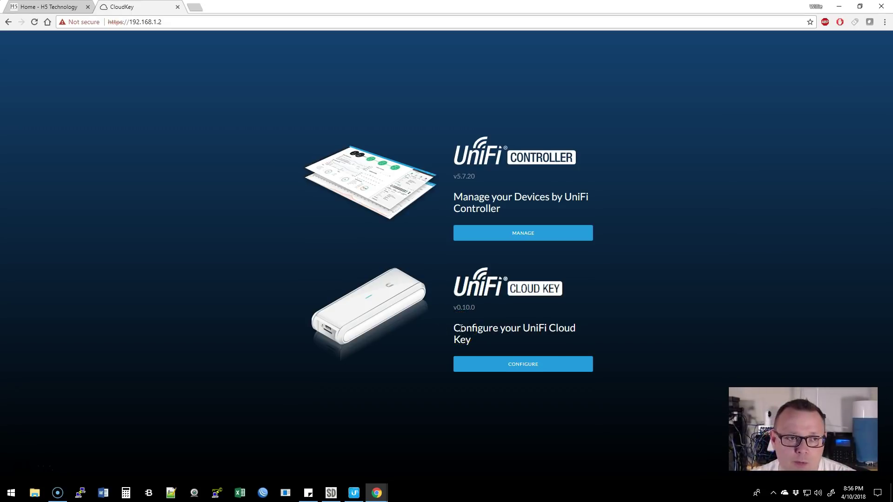
Launch the controller wizard and select the Security Gateway 3P, Switch 8 POE-60W and AP-AC-Mesh.
click(507, 238)
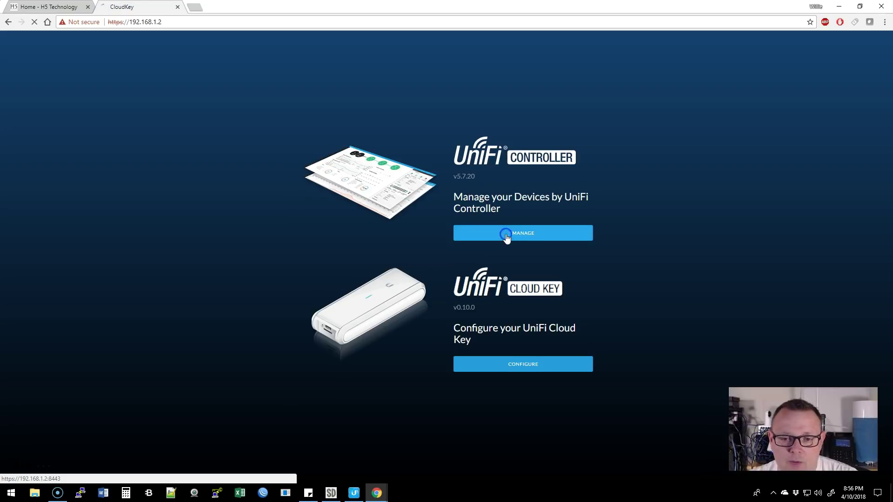
click(534, 235)
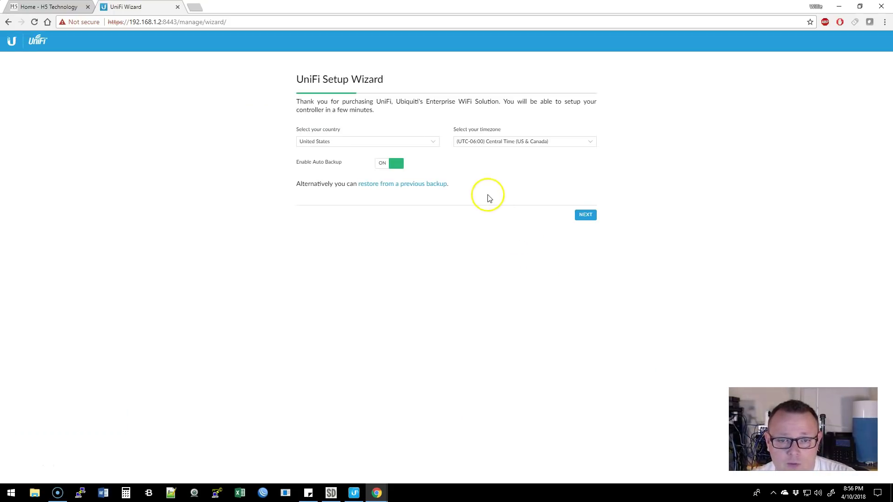
click(586, 215)
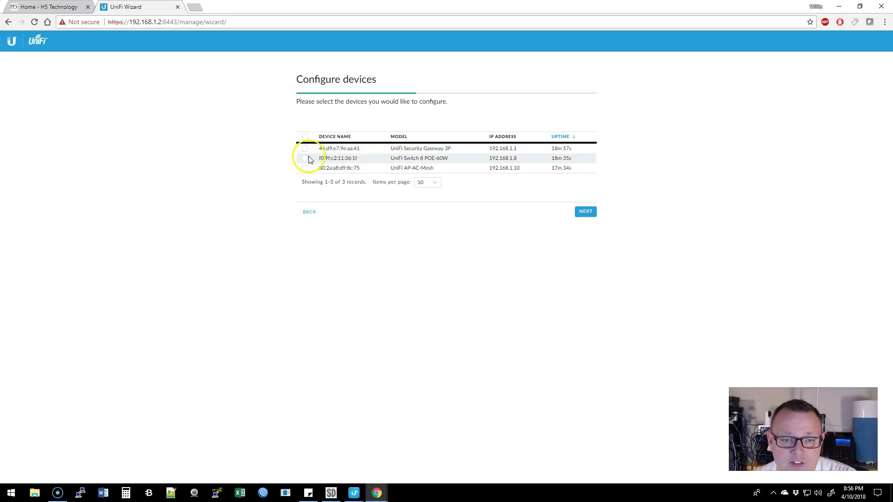
click(305, 148)
click(305, 158)
click(304, 168)
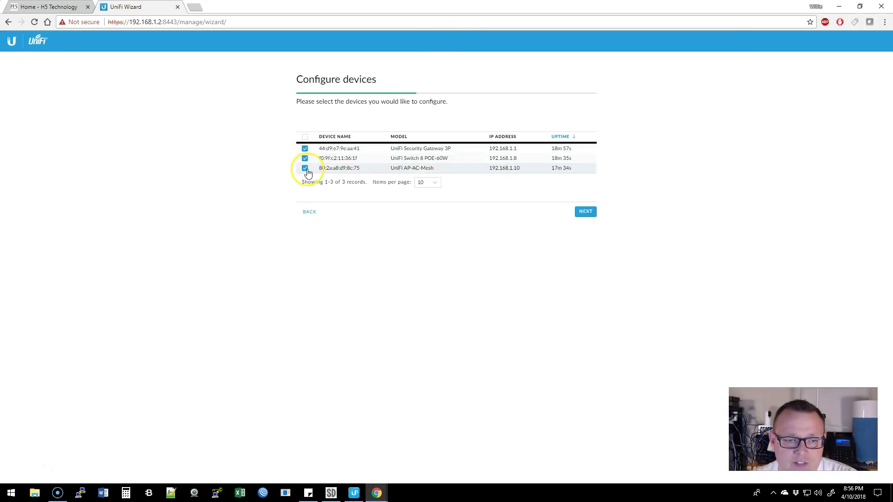
click(584, 212)
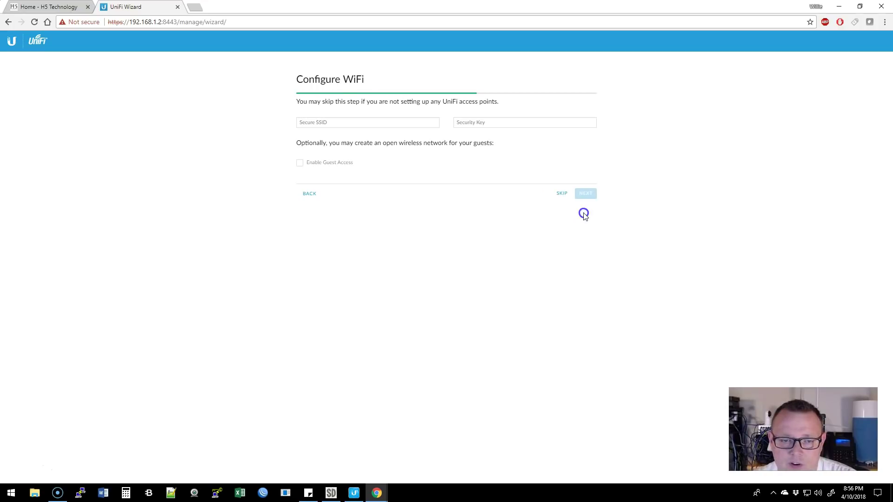
Name the secure wireless network UniFi-Stack and enter its security key.
click(324, 123)
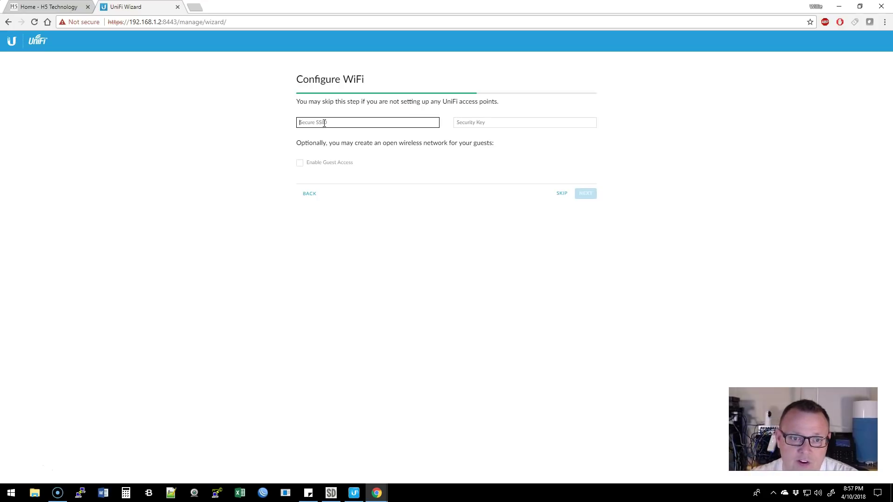
click(325, 123)
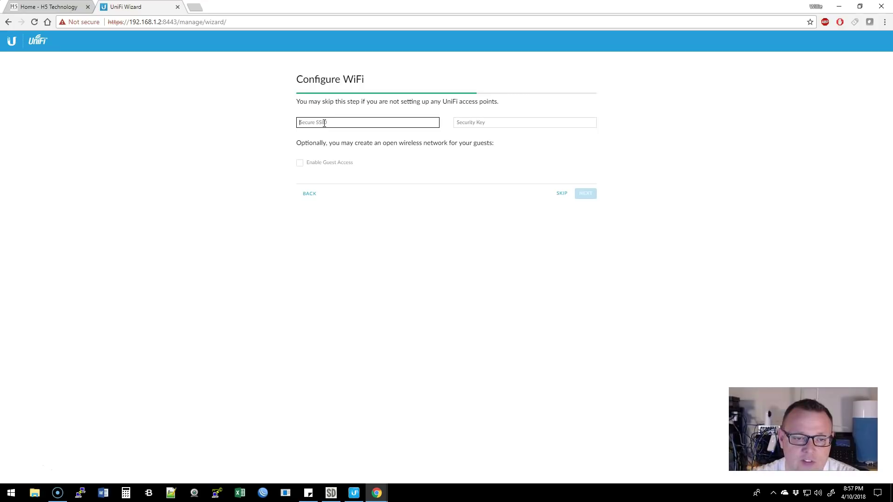
text(UniFi)
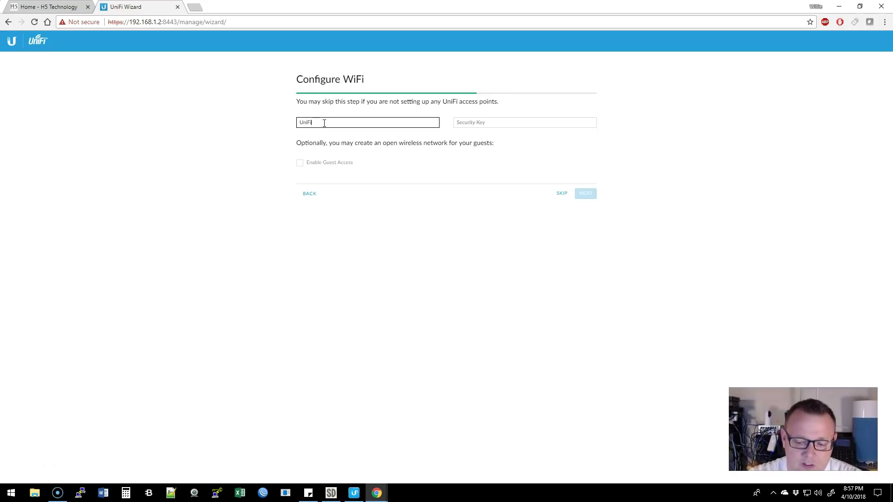
text(-Stack)
key(Tab)
text(*******)
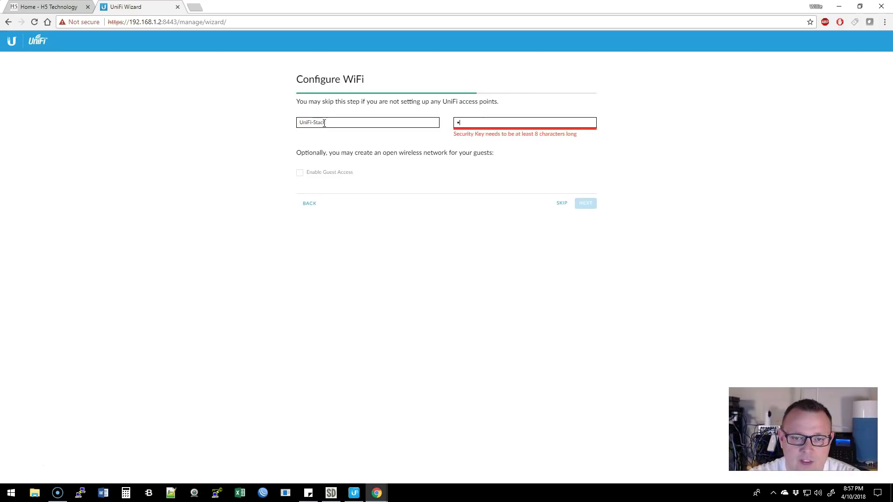
text(*)
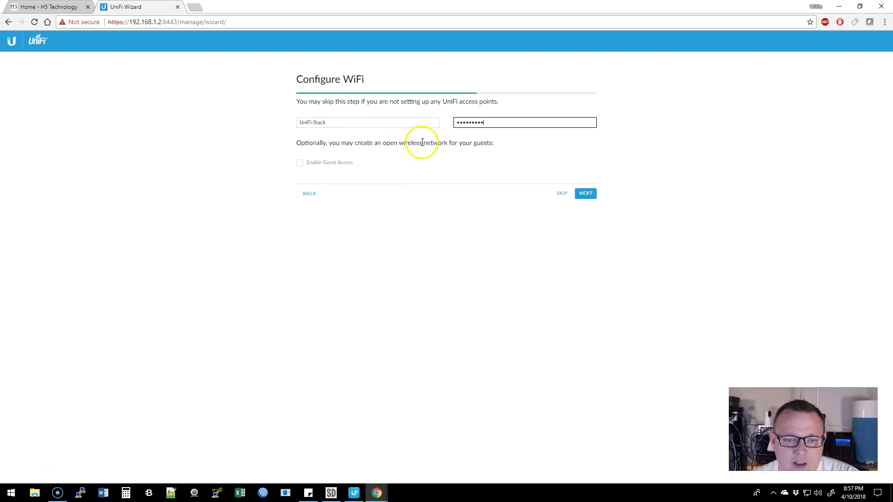
Enable guest access with the guest network UniFi-Stack-Guest and continue.
click(300, 163)
click(349, 178)
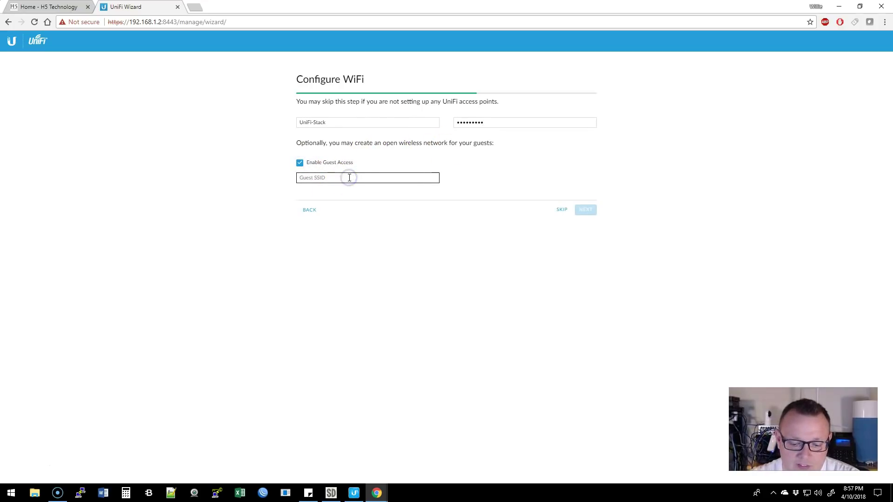
text(UniFi-Stack-Guest)
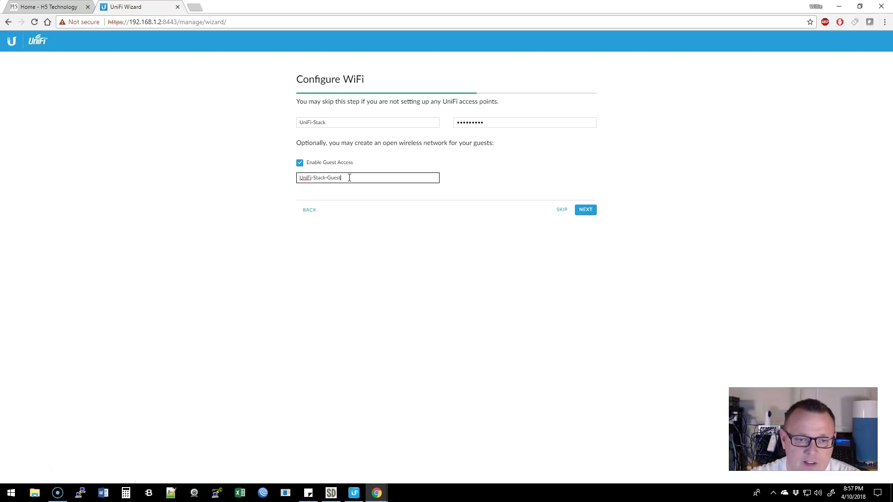
click(592, 211)
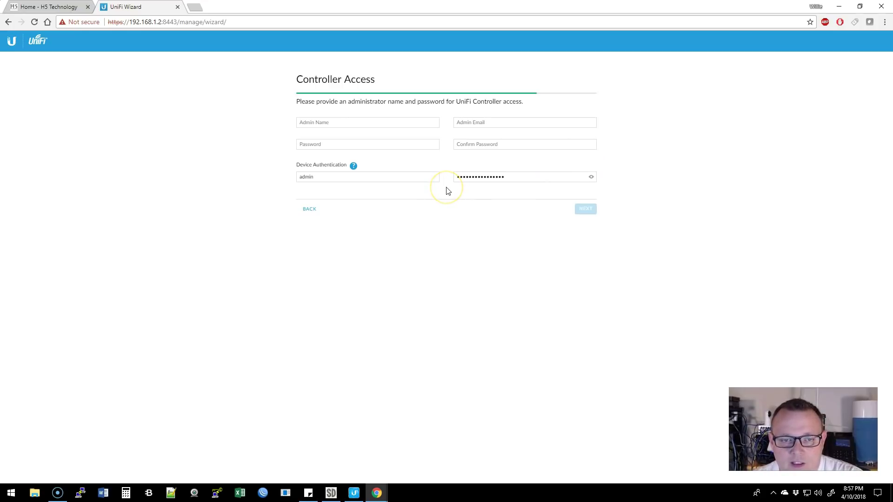
Enter the administrator's name, e-mail address, password and password confirmation.
click(342, 122)
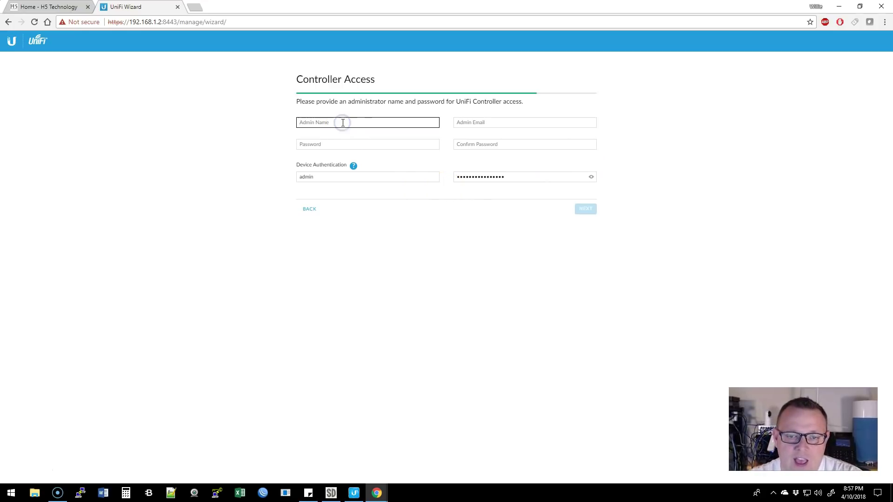
text(whowe)
key(Tab)
key(Tab)
text(password)
key(Tab)
text(passwor)
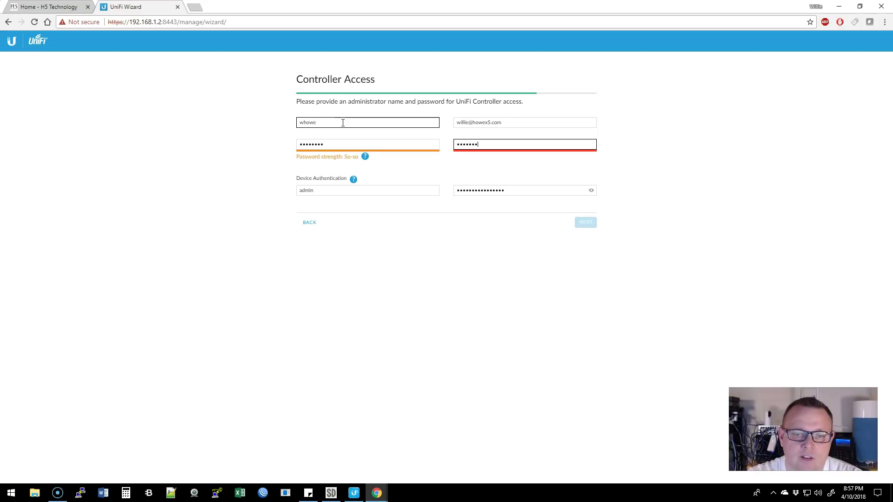
key(Tab)
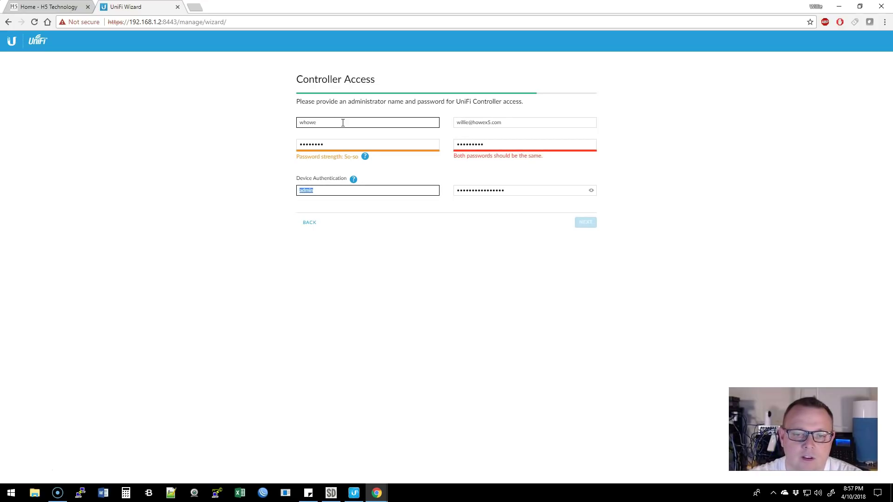
Retype the admin password and its confirmation so both fields match.
drag(334, 144, 280, 145)
text(pas)
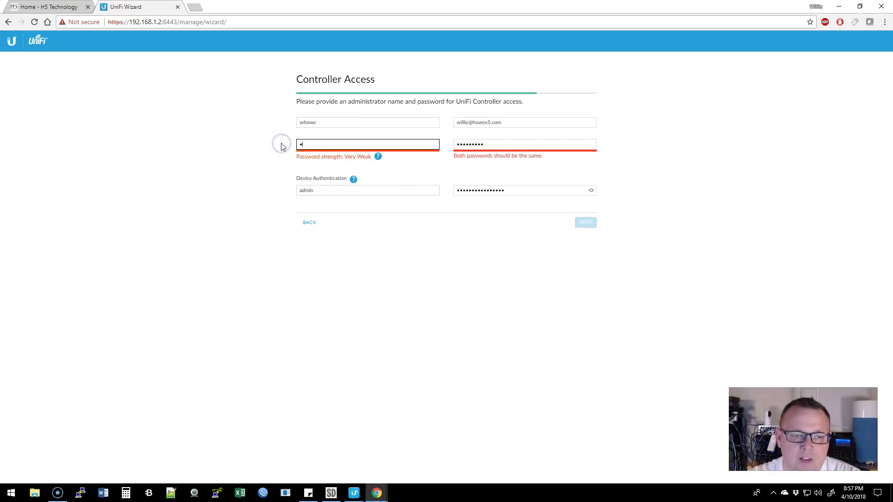
text(sword)
key(Tab)
text(password)
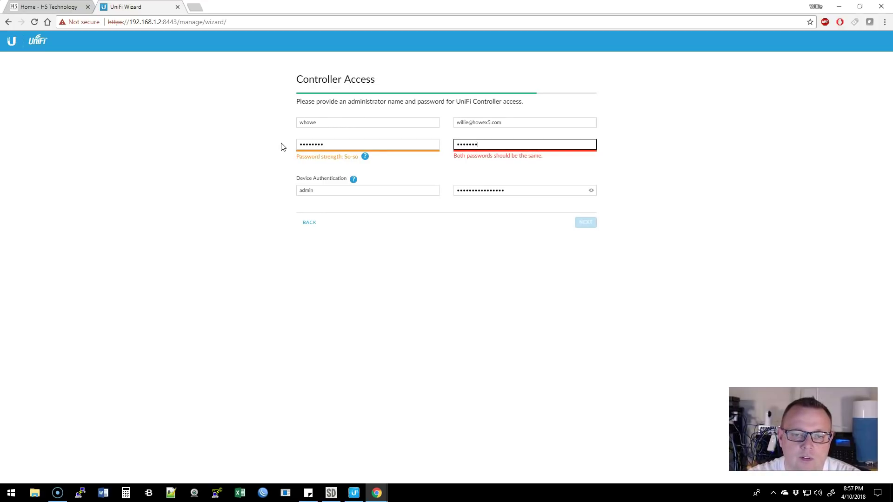
key(Tab)
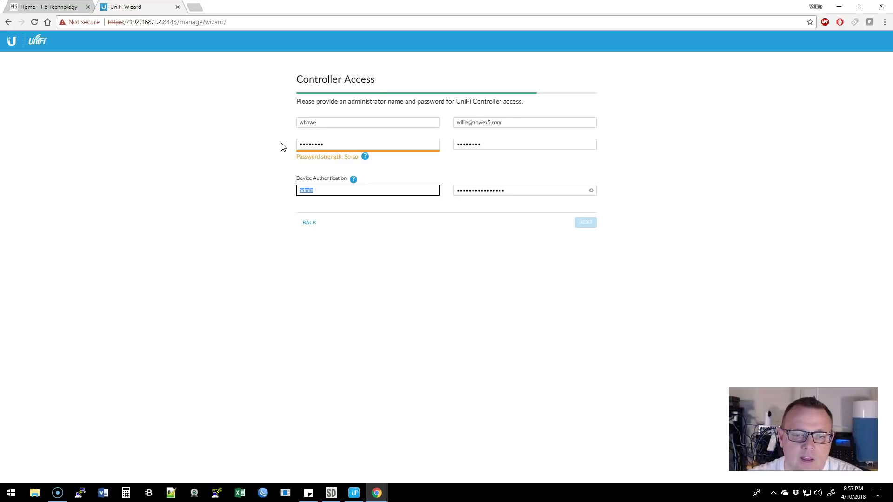
mouse_move(366, 158)
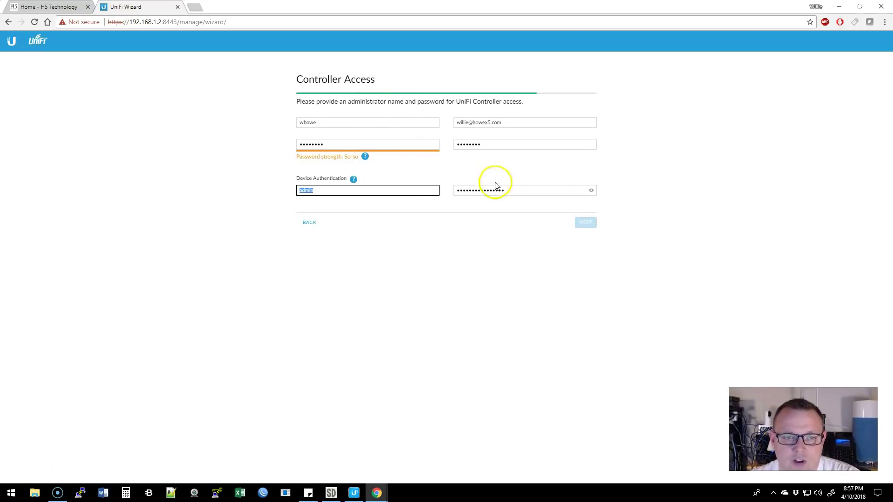
Replace the admin password with a stronger one rated Good, matching in both fields.
drag(349, 145, 259, 142)
text(••••••••••)
key(Tab)
text(•••••)
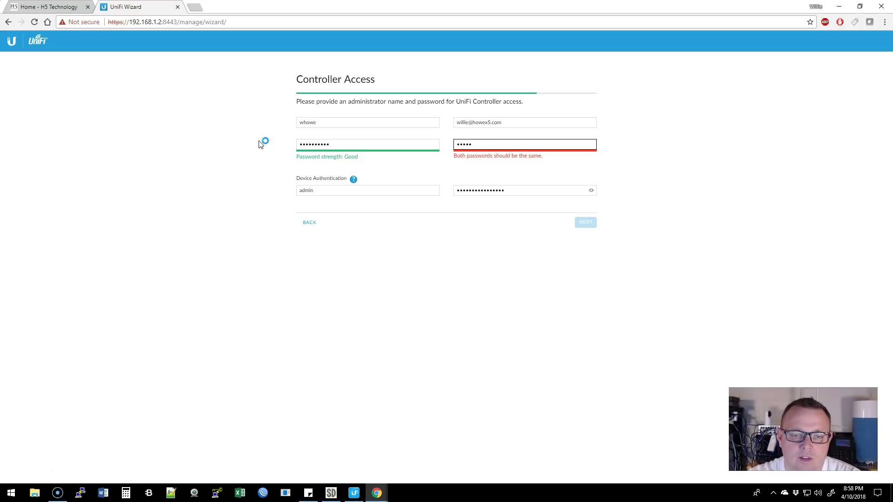
key(BackSpace)
key(BackSpace)
key(BackSpace)
key(BackSpace)
text(••••)
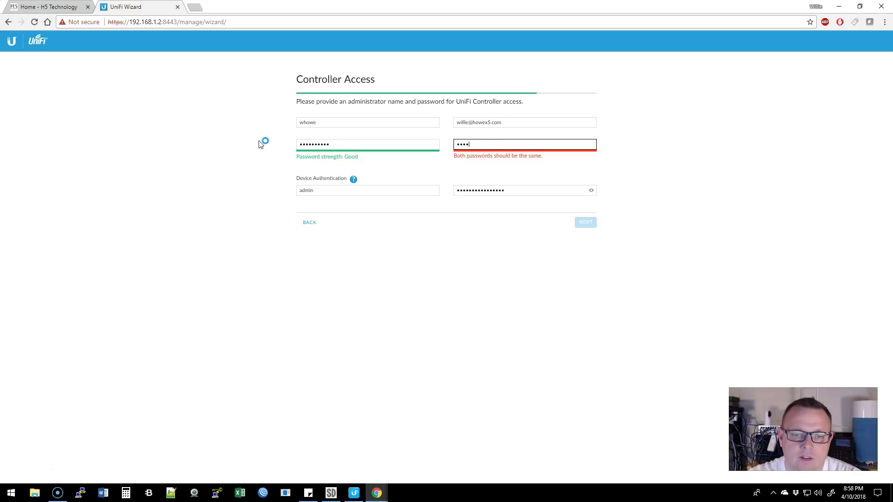
text(••)
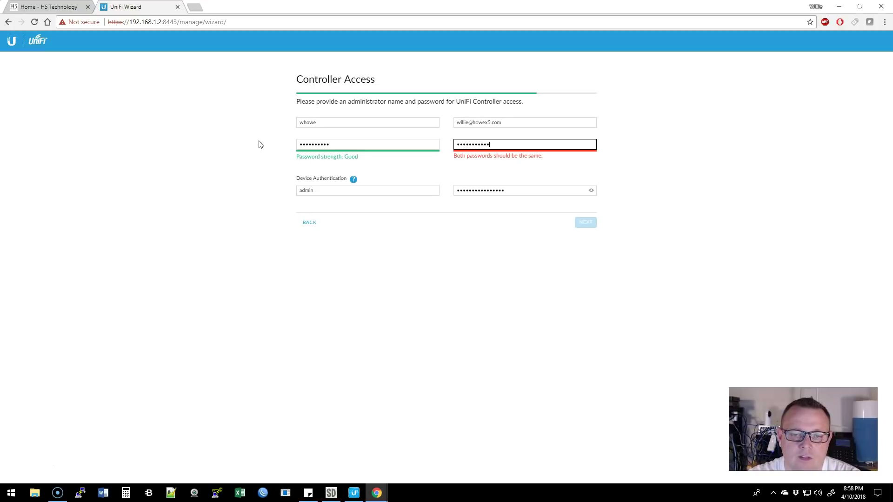
drag(339, 142, 275, 143)
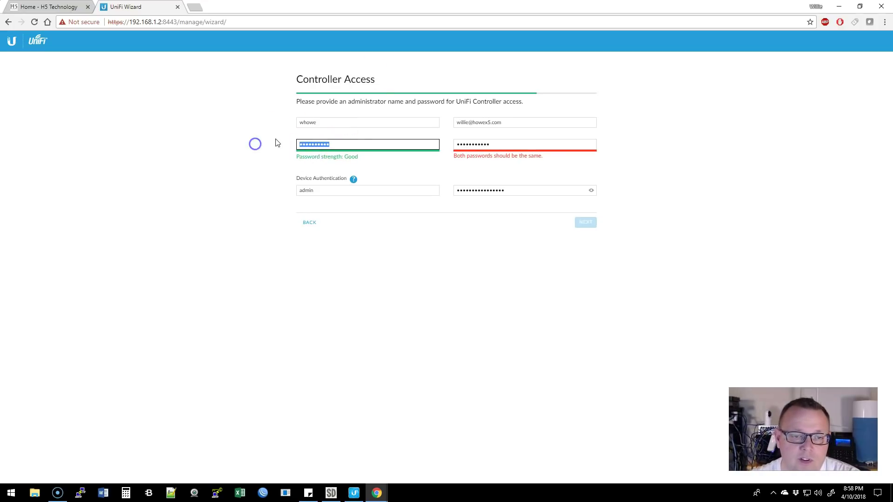
text(••••••••••)
key(Tab)
text(•••••••••)
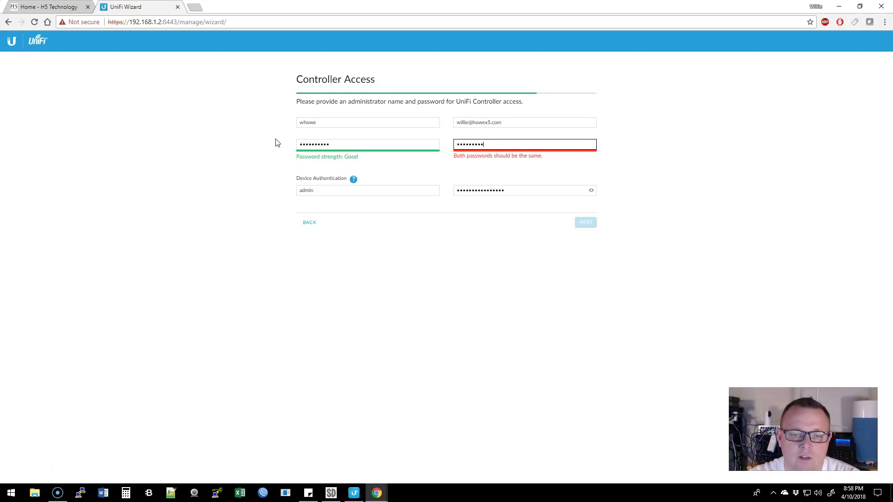
text(•)
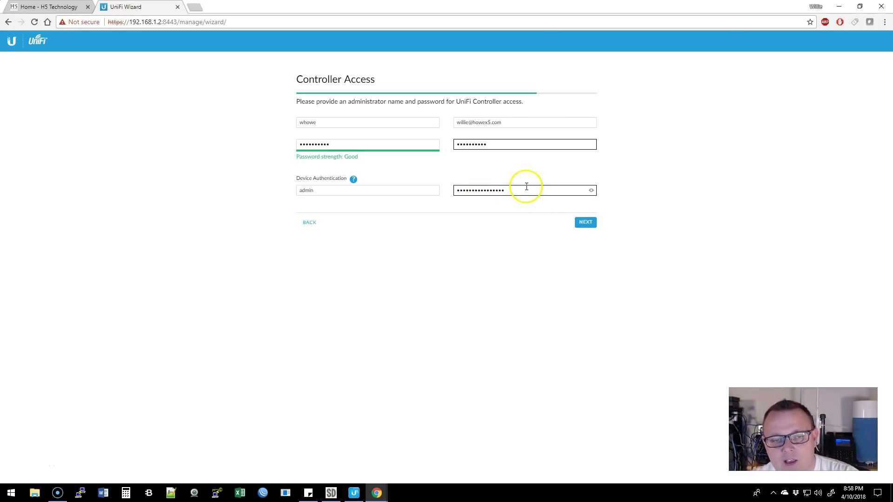
mouse_move(353, 180)
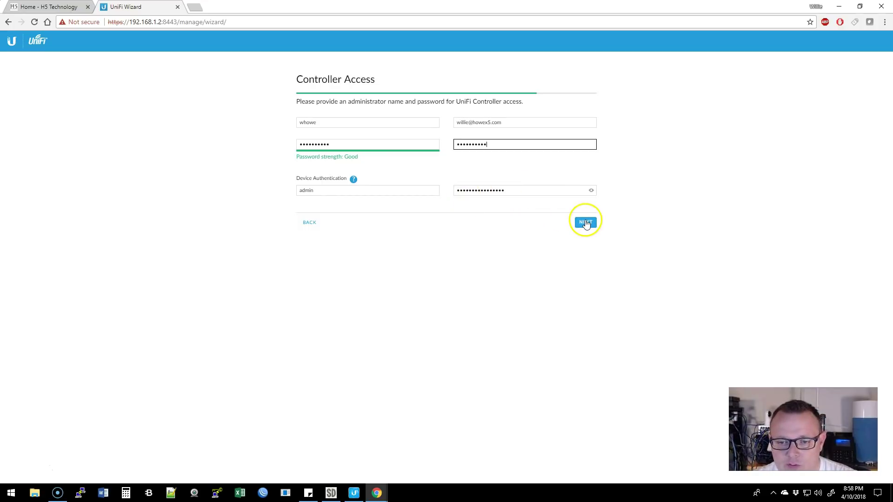
click(592, 191)
Review the Confirm summary, finish the wizard, and skip the cloud login credentials.
click(592, 190)
click(589, 224)
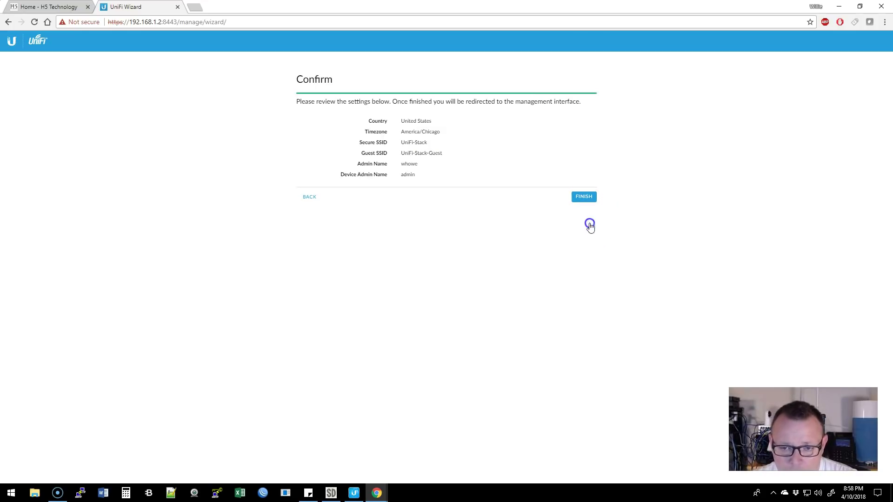
click(586, 196)
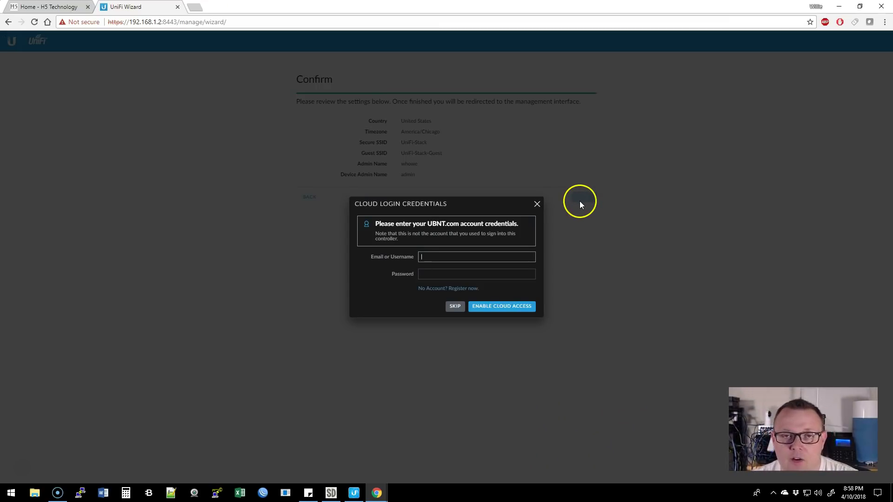
click(496, 259)
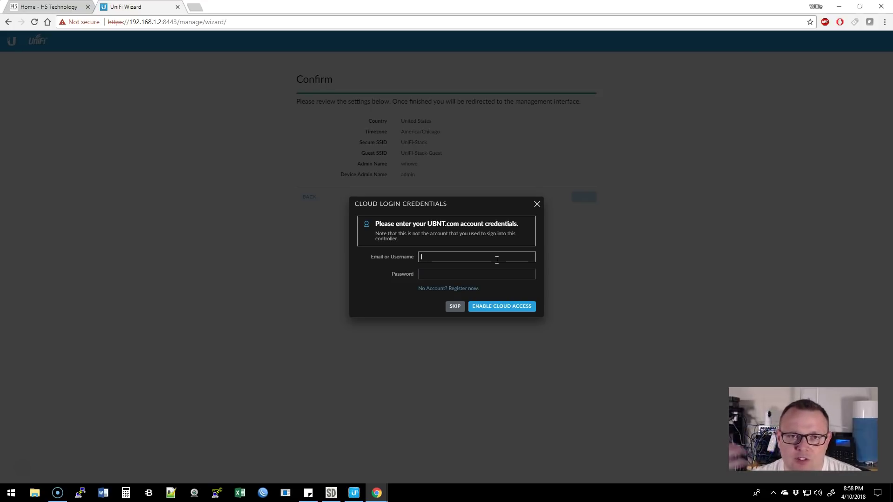
click(452, 308)
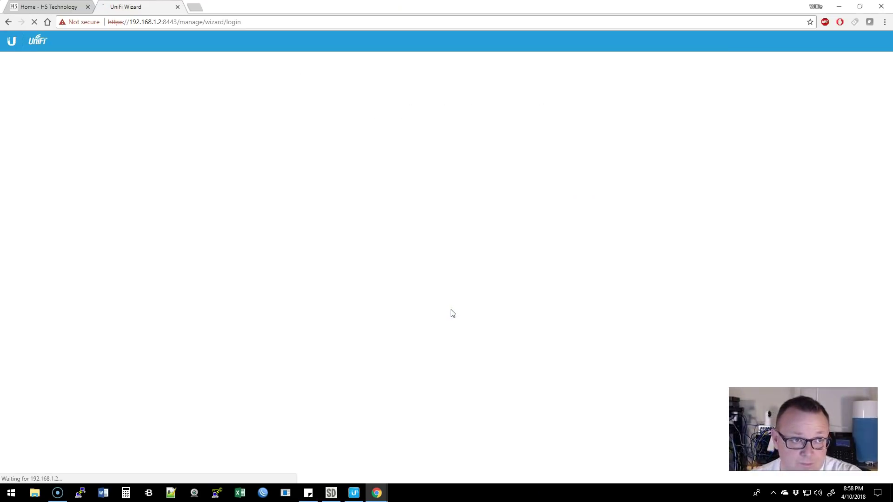
Enter a login username and password on the UniFi sign-in page and submit.
click(459, 311)
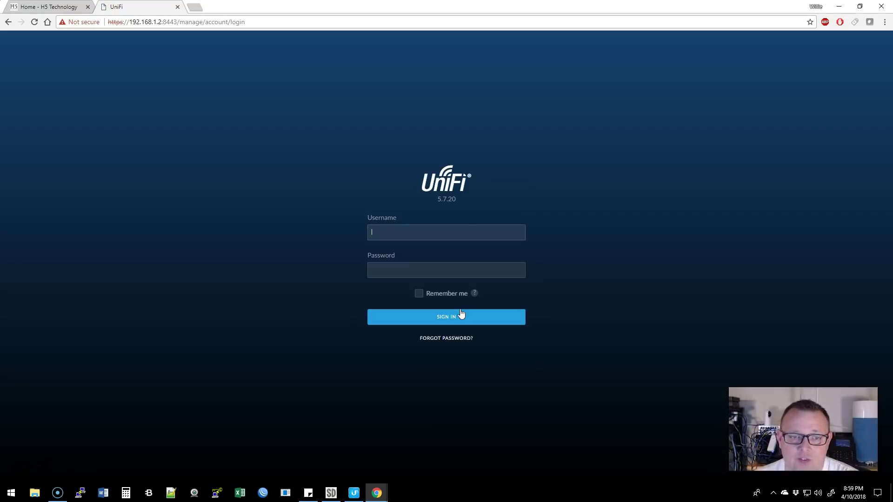
click(471, 264)
text(whowe)
key(Tab)
text(p•••••••)
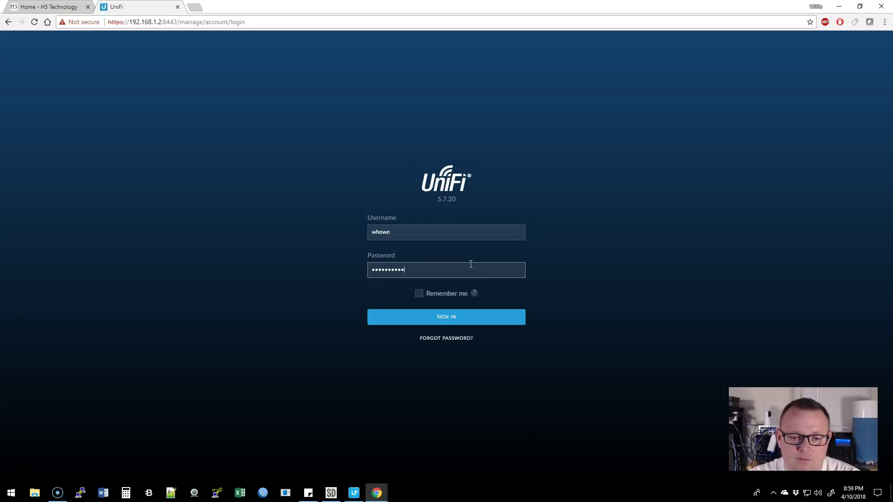
key(Return)
Re-enter the password, switch the username to the administrator account, and sign in.
click(476, 257)
double_click(411, 295)
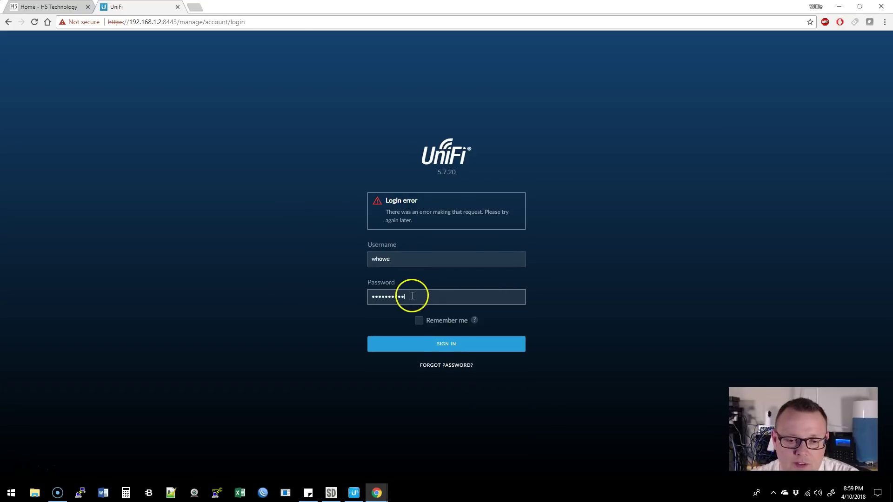
text(••••••••••)
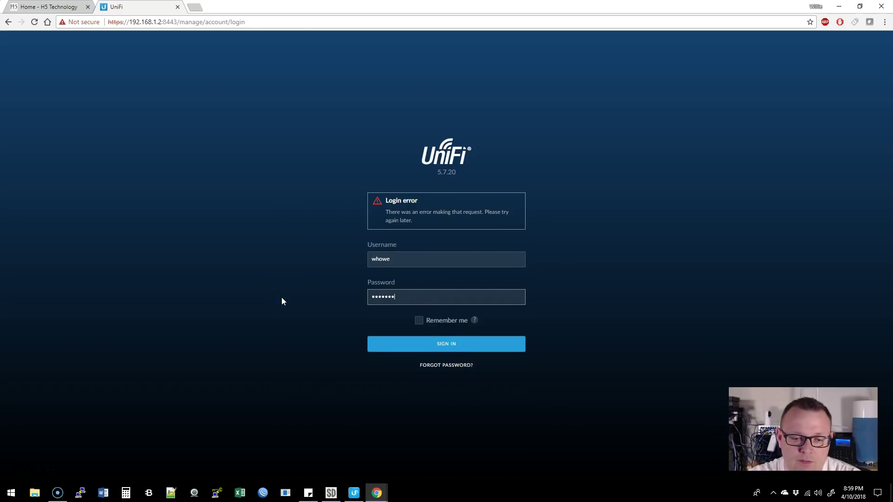
key(Return)
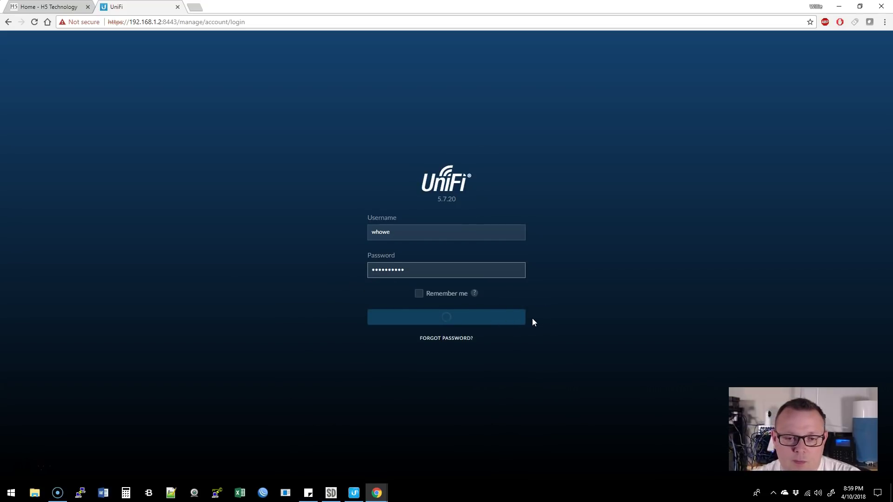
drag(406, 260, 315, 258)
text(admin)
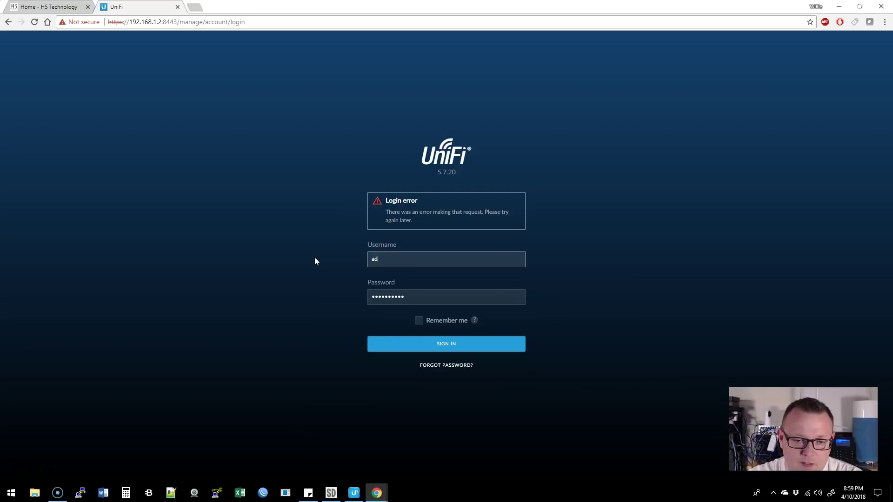
key(Return)
click(376, 252)
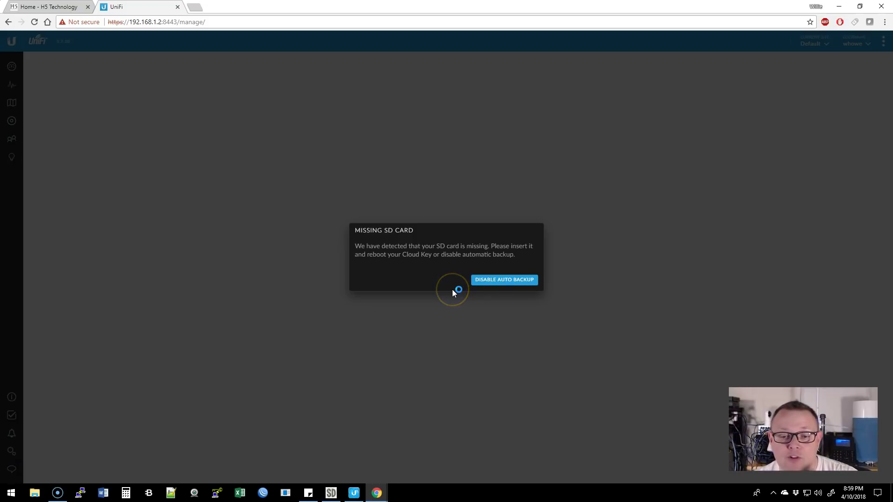
Disable auto backup on the Missing SD Card warning and show the Devices list.
click(491, 281)
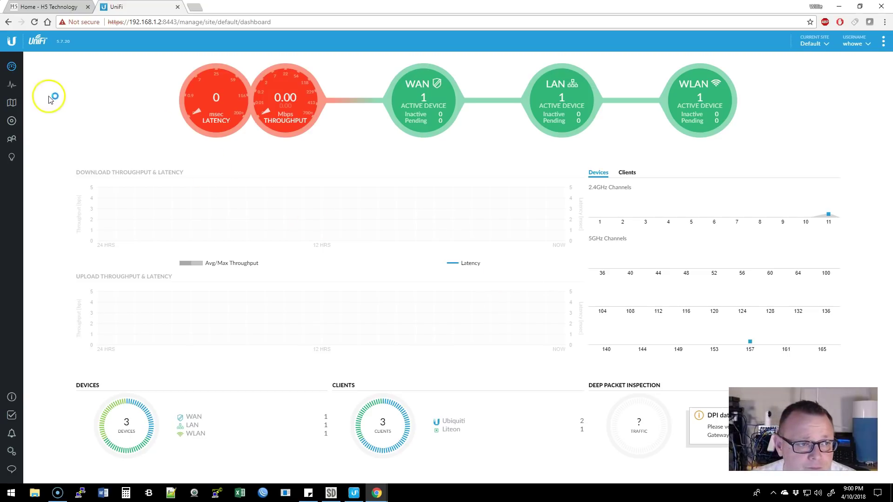
click(18, 120)
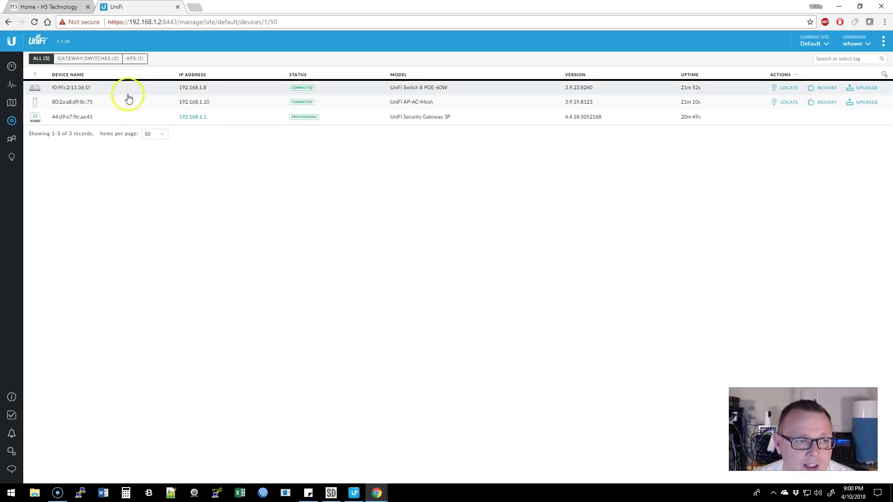
Give the switch the alias Stack-Switch, save it, and close its properties.
click(100, 91)
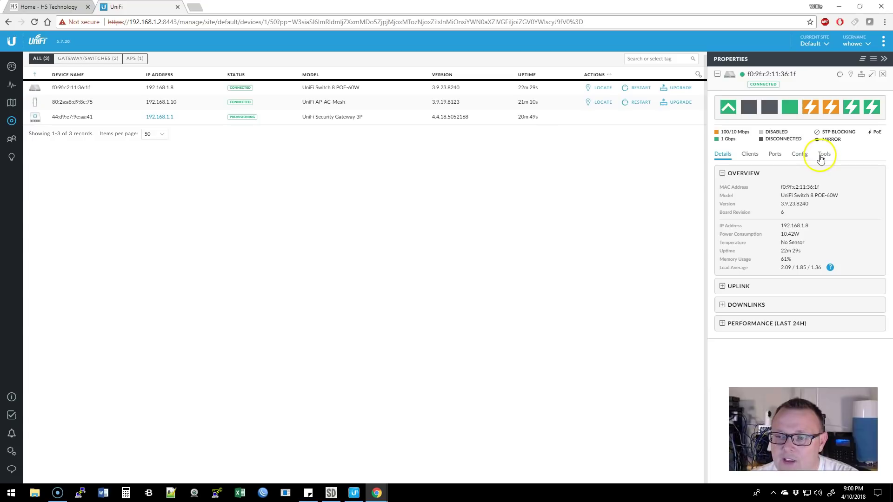
click(800, 155)
click(751, 220)
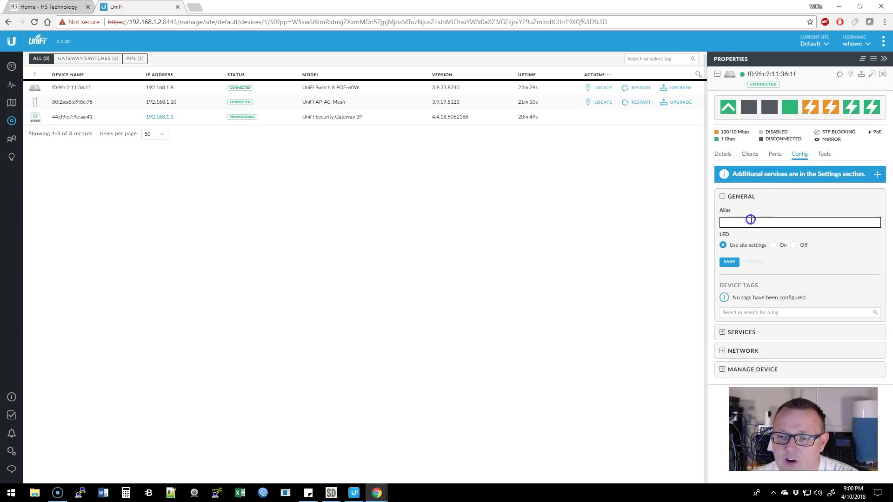
text(Stack-Switch)
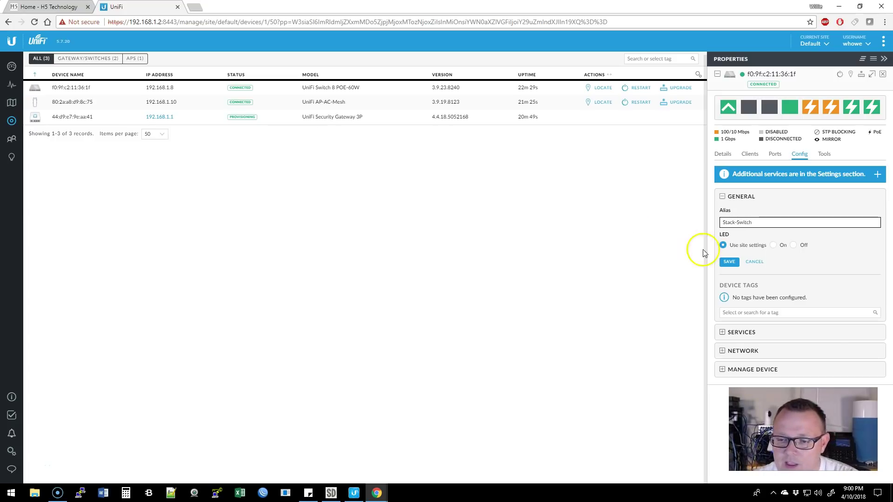
click(729, 262)
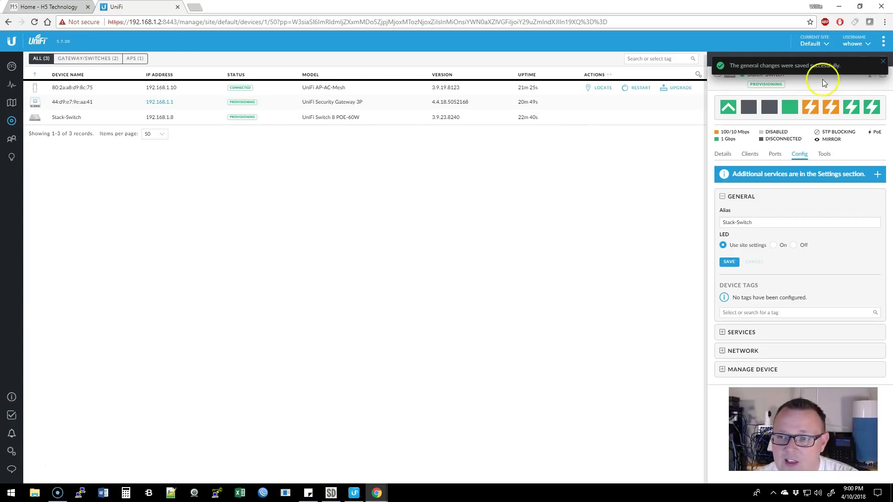
click(882, 61)
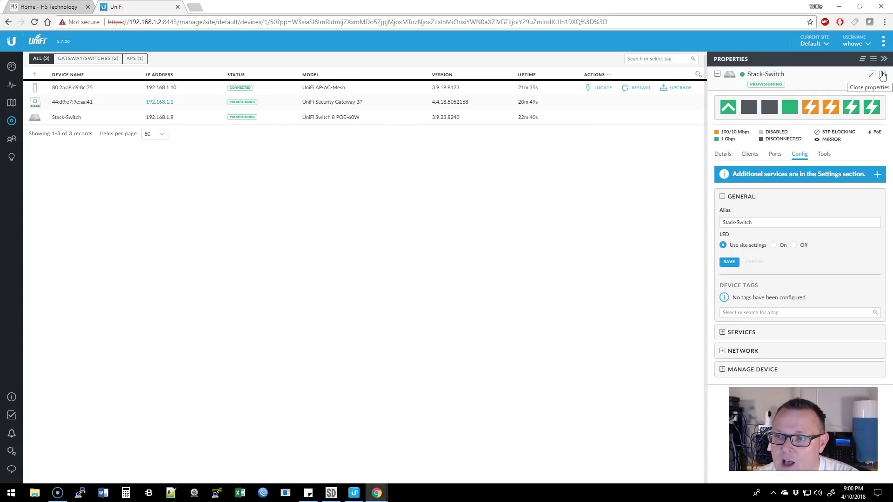
click(883, 76)
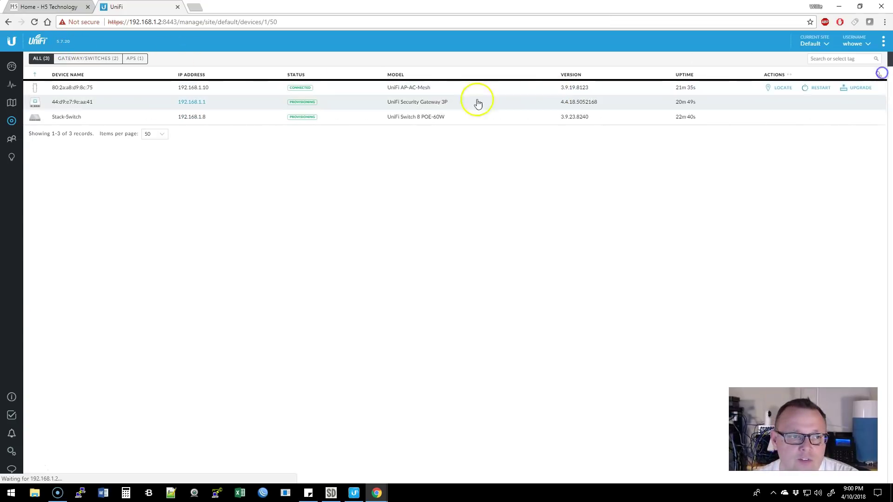
Give the access point the alias Stack-AP, then open the security gateway's configuration.
click(79, 88)
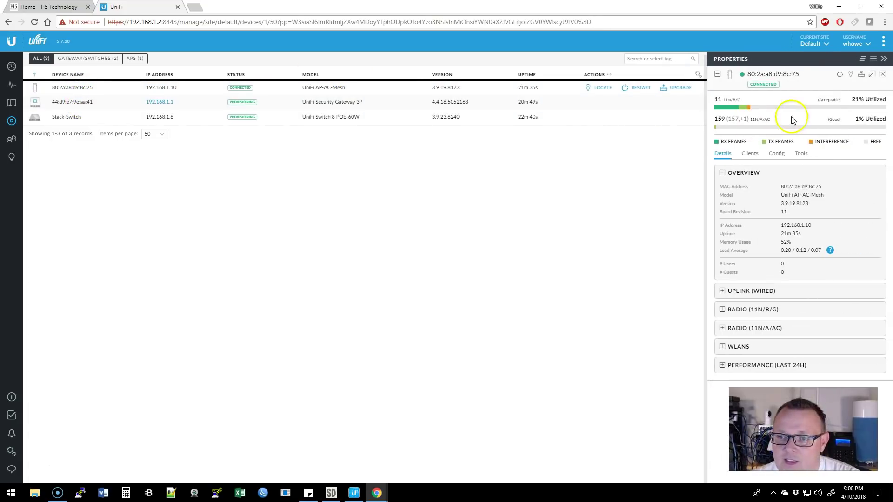
click(776, 154)
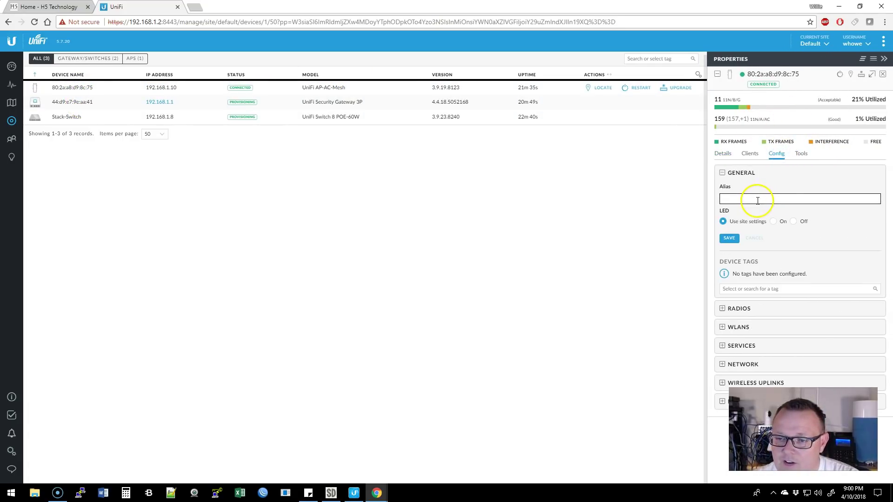
text(Stack-AP)
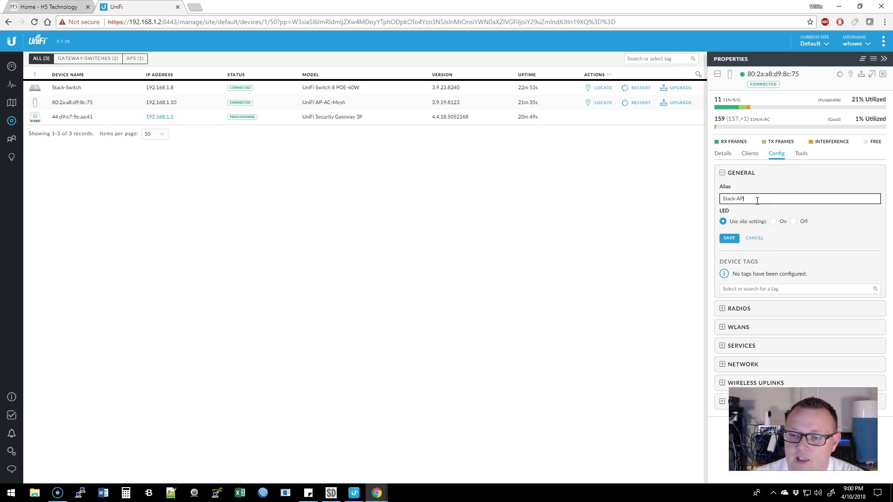
click(729, 238)
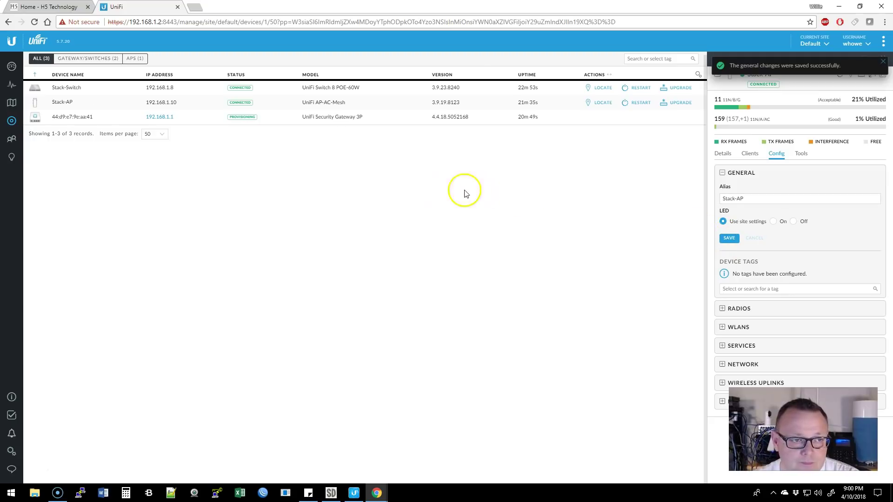
click(83, 116)
click(784, 150)
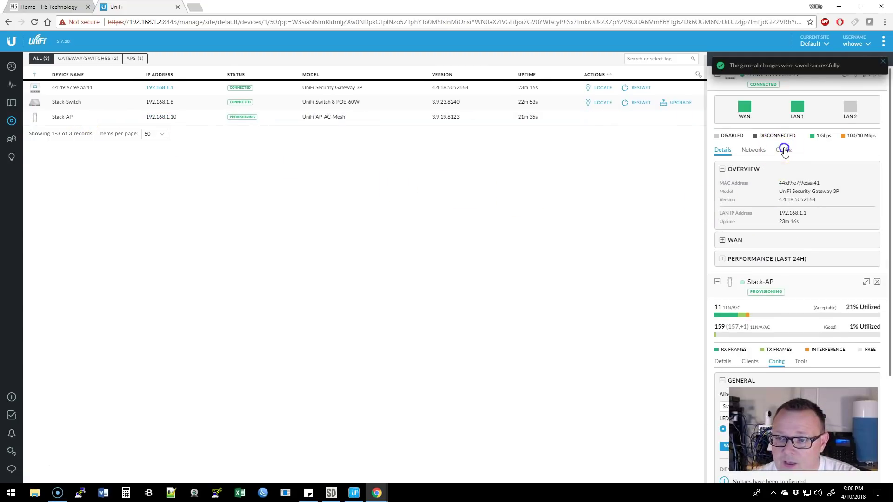
Save Stack-USG as the gateway's alias and close the Stack-USG and Stack-AP property panels.
click(748, 218)
text(Stack)
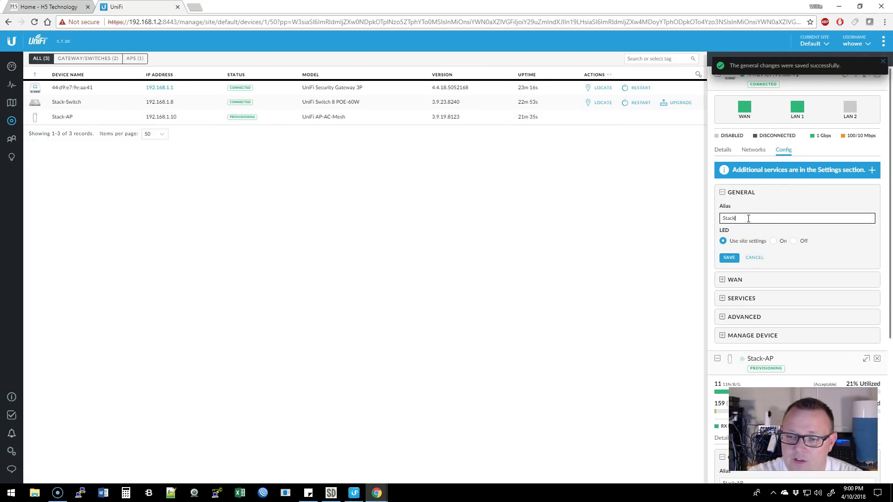
text(-USG)
click(728, 258)
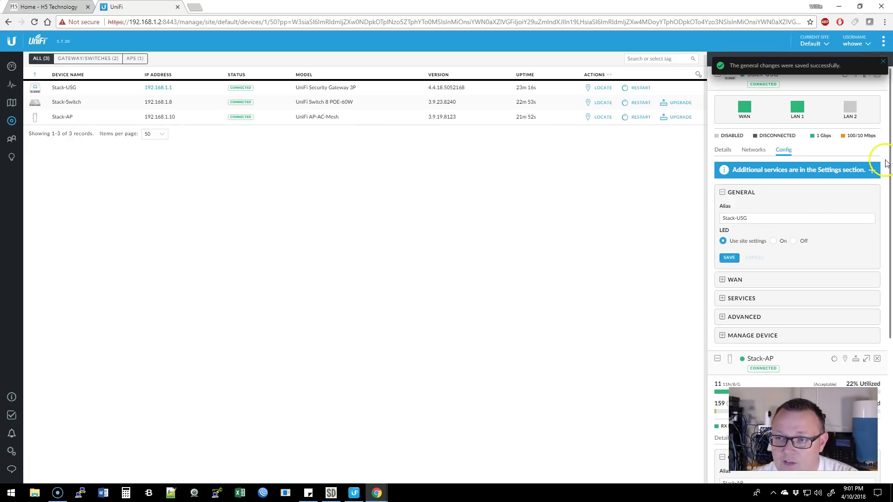
click(882, 62)
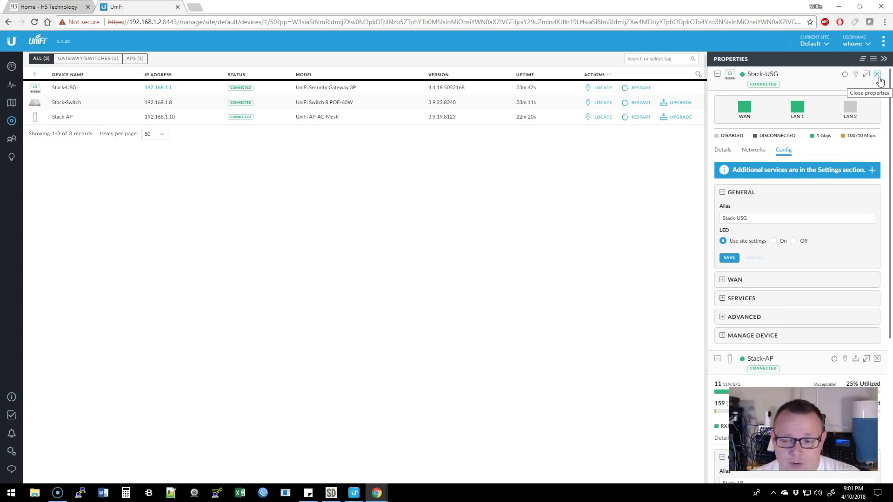
click(877, 75)
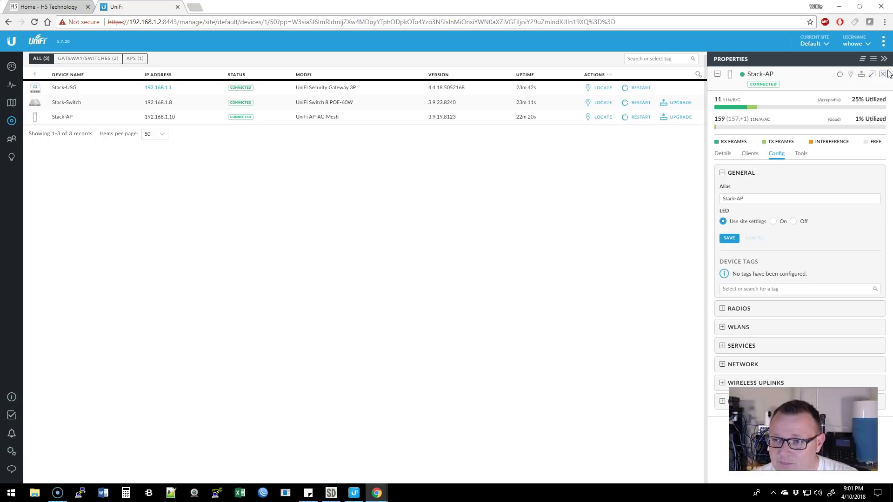
click(878, 75)
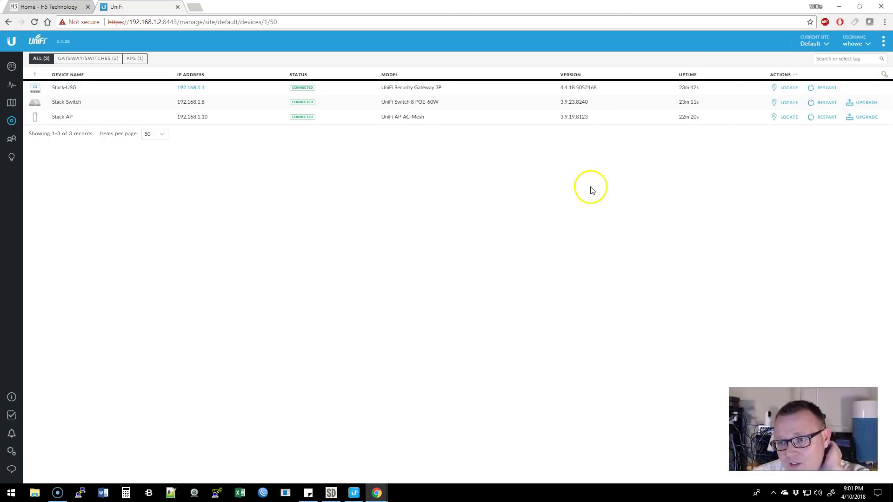
Review the Controller Name and Hostname/IP in Controller settings, then go to Maintenance.
click(12, 451)
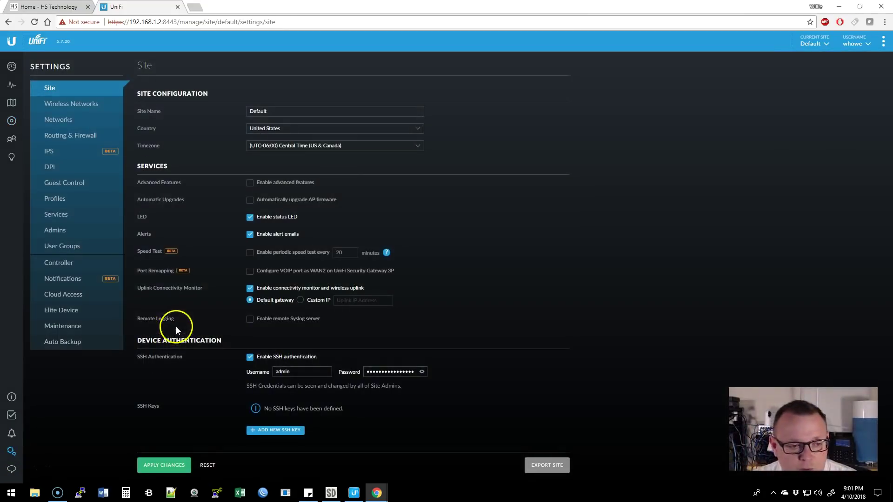
click(66, 263)
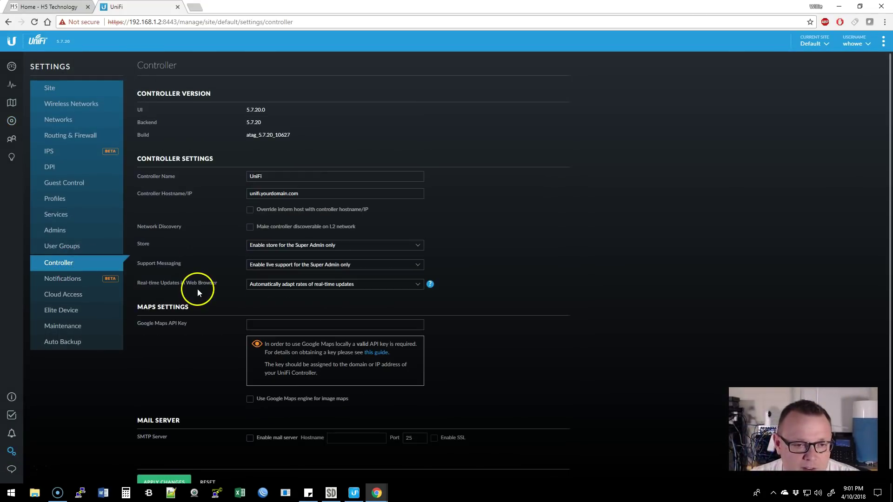
click(285, 176)
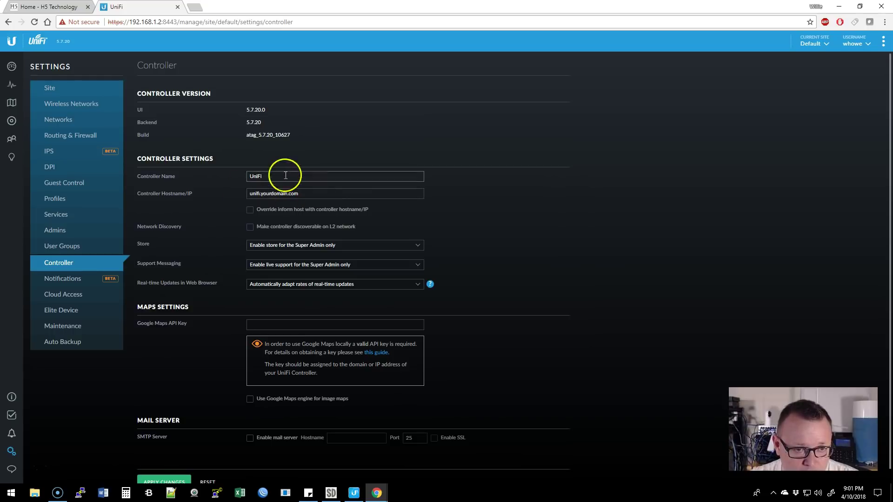
triple_click(309, 194)
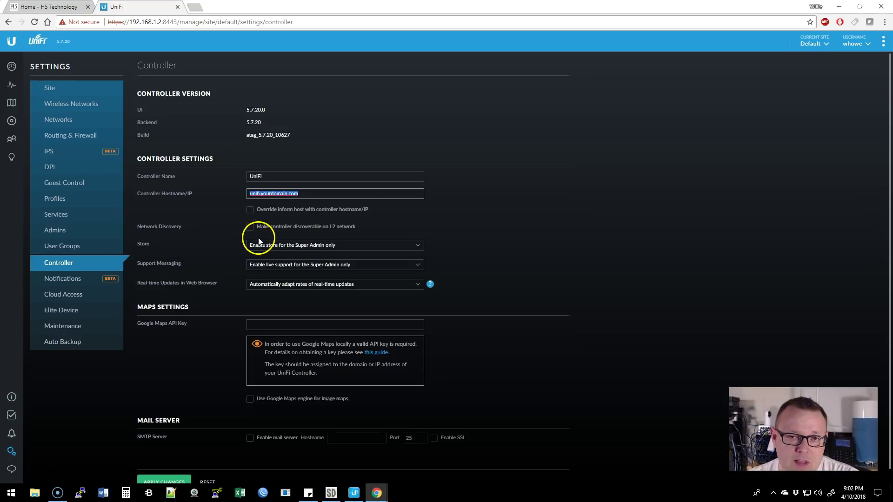
click(76, 328)
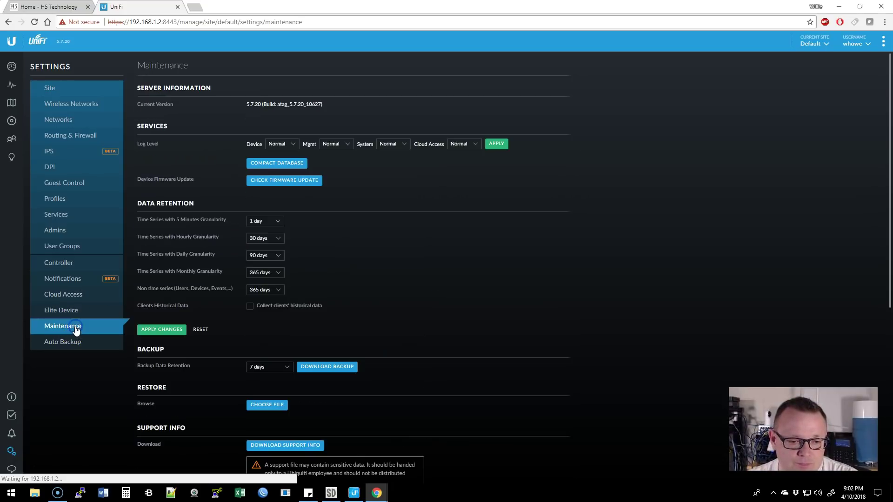
Run Check for Update on the Cloud Key controller, then return to Devices.
scroll(457, 281, down, 3)
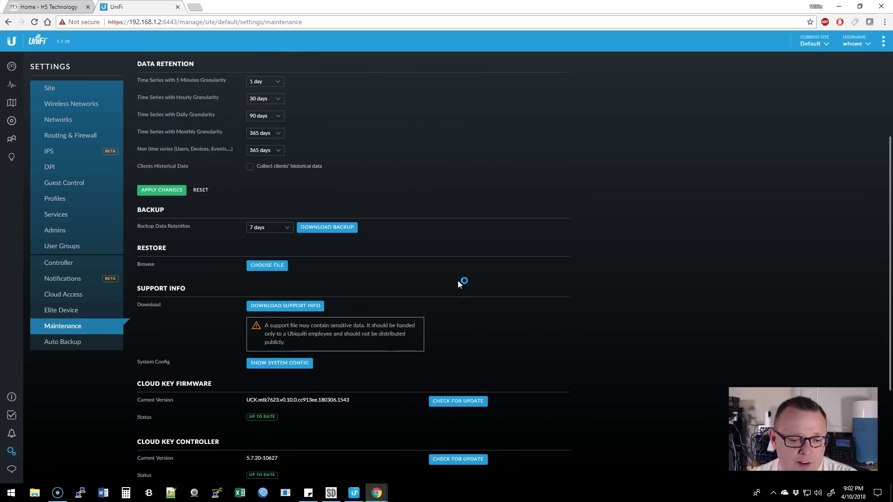
scroll(392, 282, down, 3)
click(456, 328)
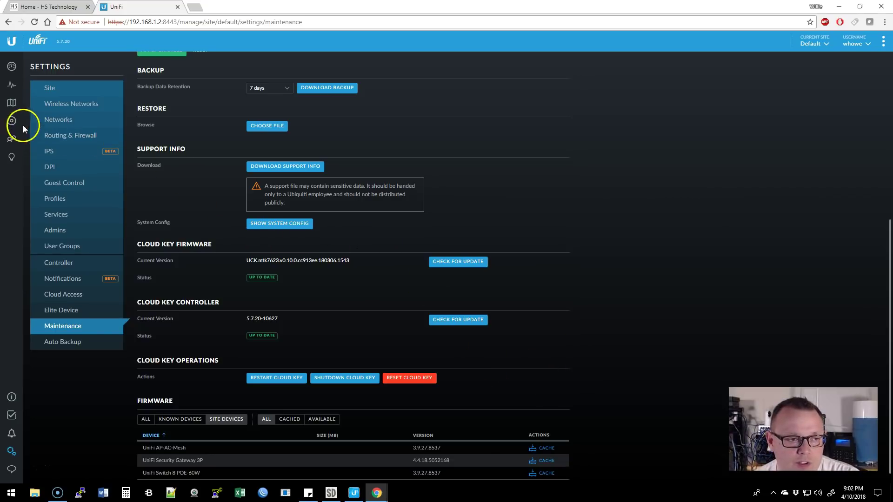
click(12, 121)
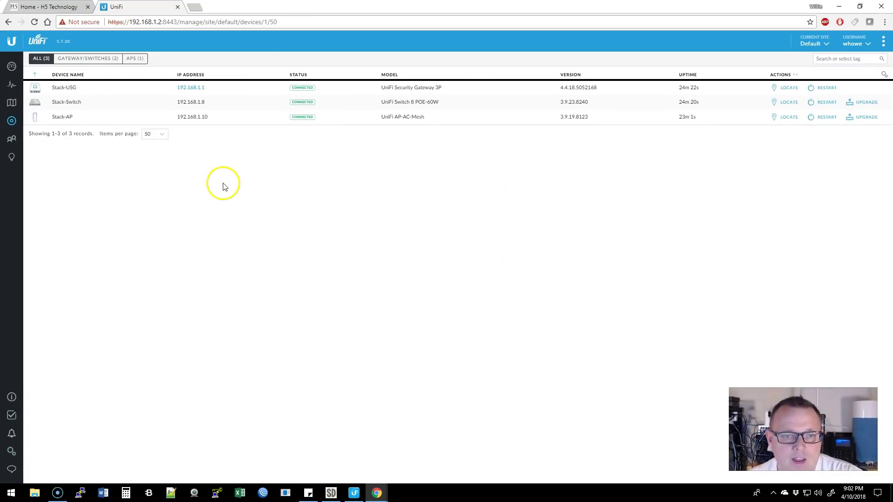
Review the four required VLANs in the SimpleDiagrams diagram, then show UniFi's Networks settings.
click(333, 493)
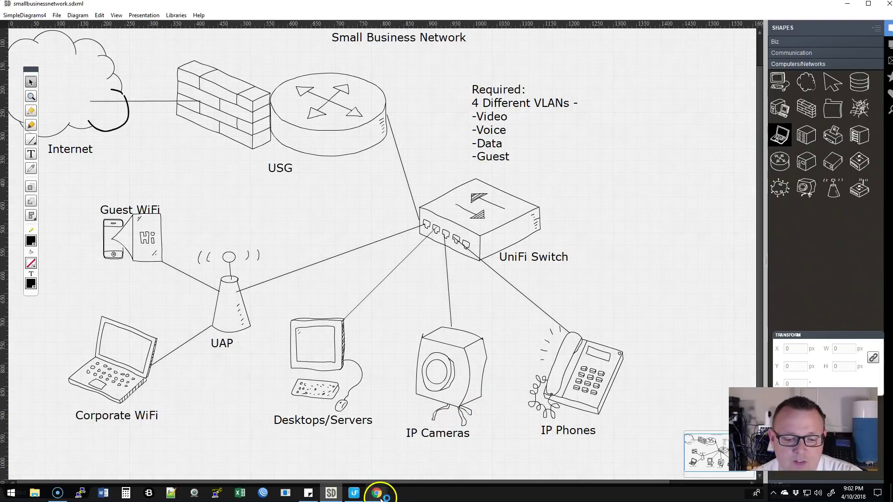
mouse_move(397, 486)
click(413, 460)
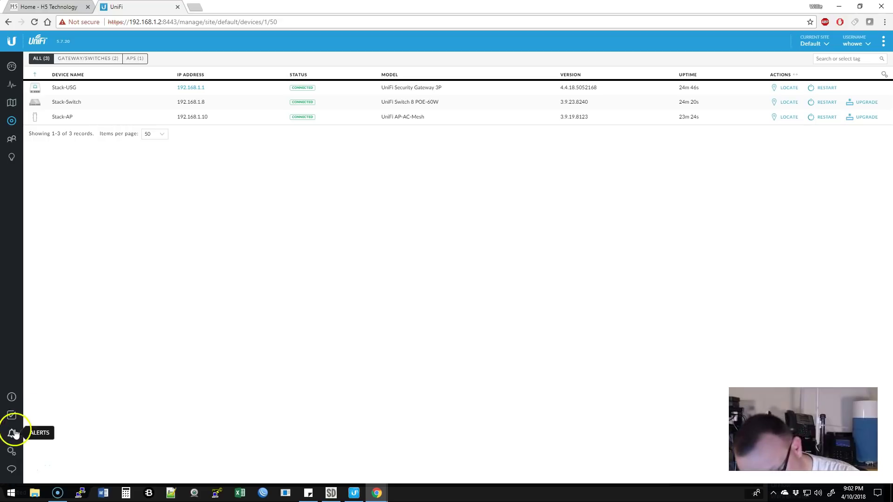
click(12, 451)
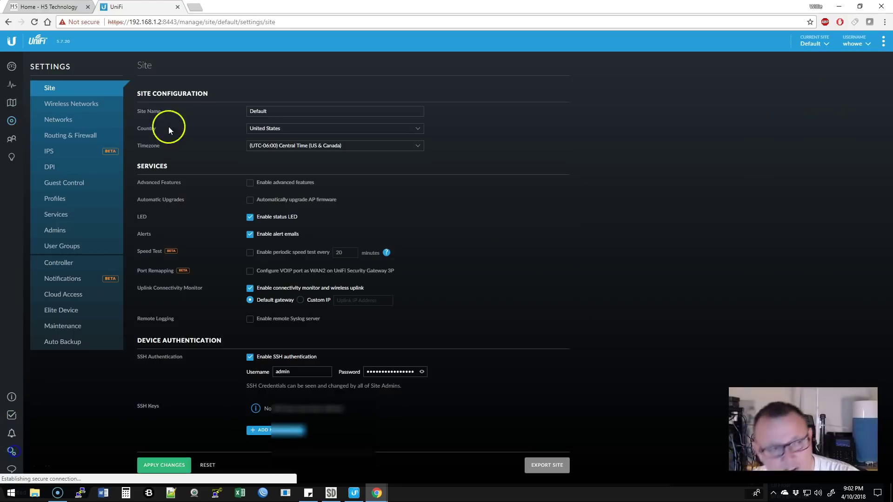
click(71, 120)
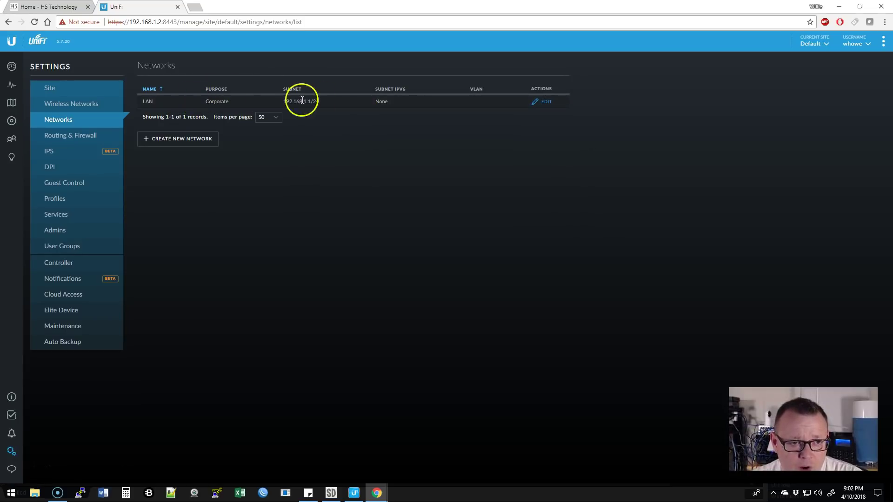
Rename the LAN network to Data and save it.
click(544, 101)
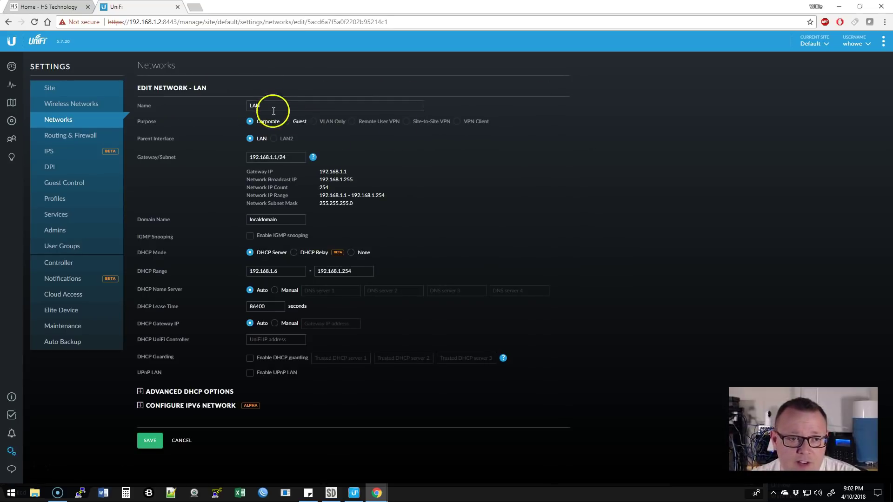
text(Data)
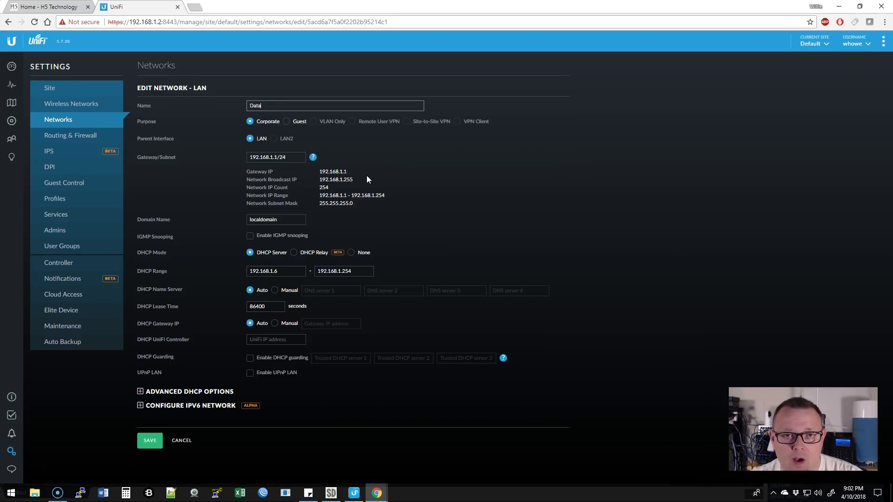
click(160, 434)
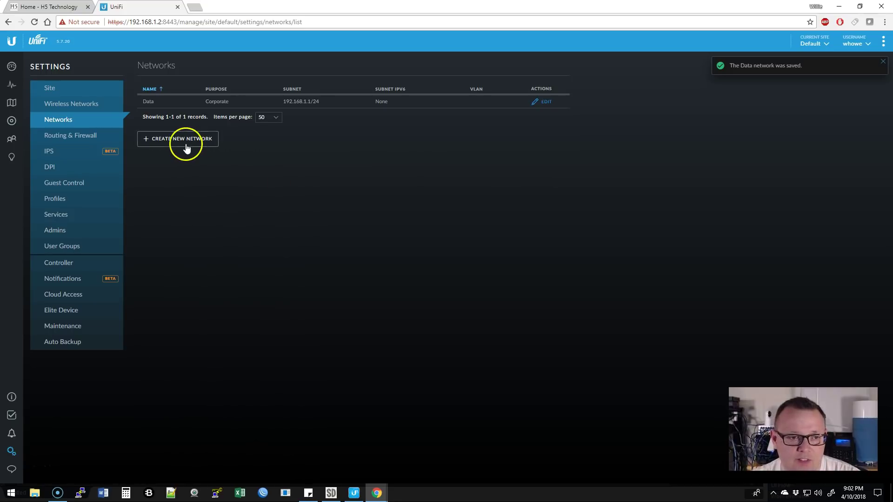
Create a Guest-purpose network 'Guest' on VLAN 2, 192.168.2.1/24, with updated DHCP range.
click(183, 140)
click(284, 107)
text(Guest)
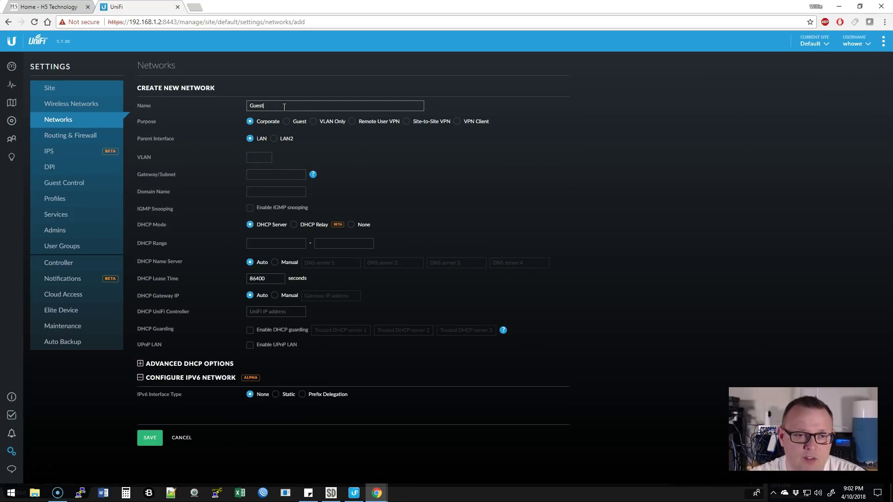
click(286, 121)
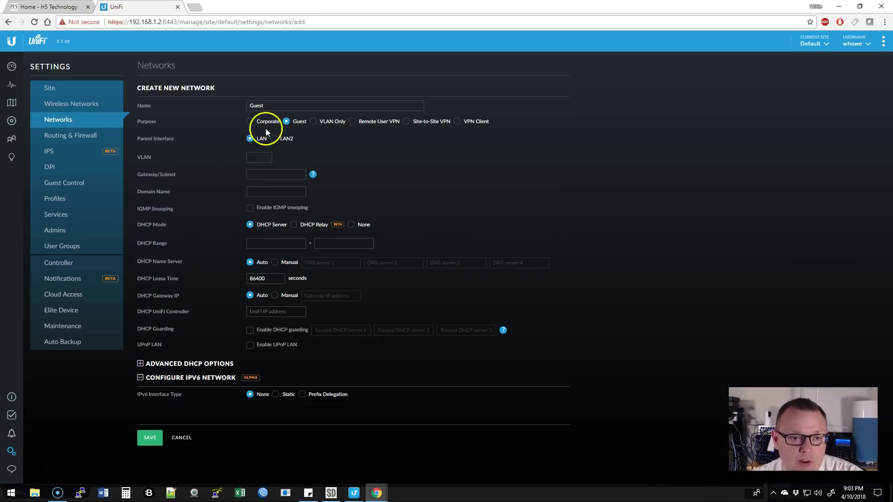
click(253, 156)
text(2)
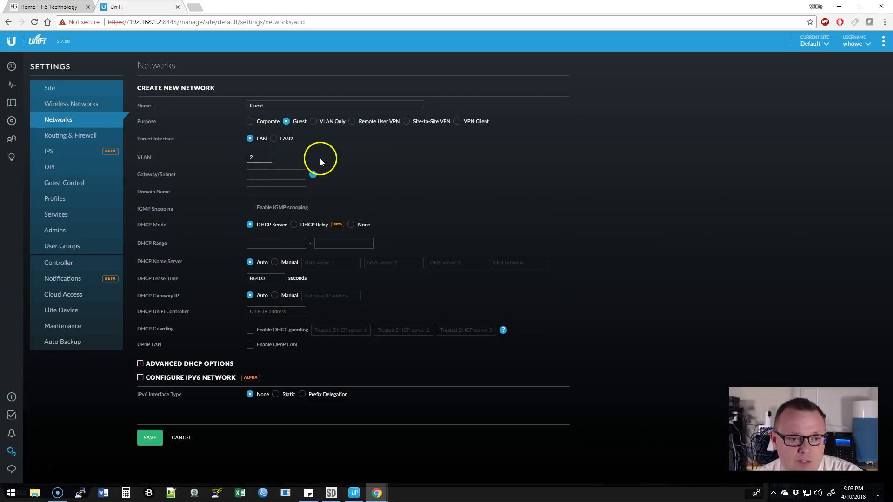
click(284, 175)
text(192.)
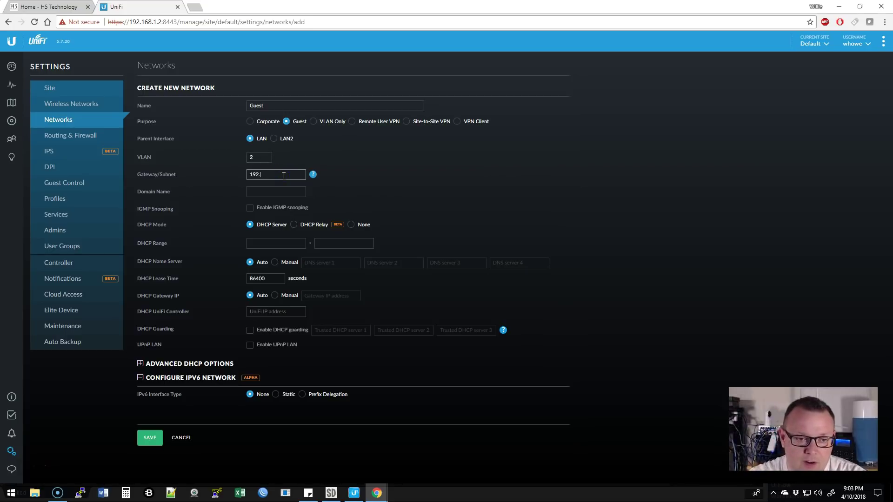
text(168.2.1/24)
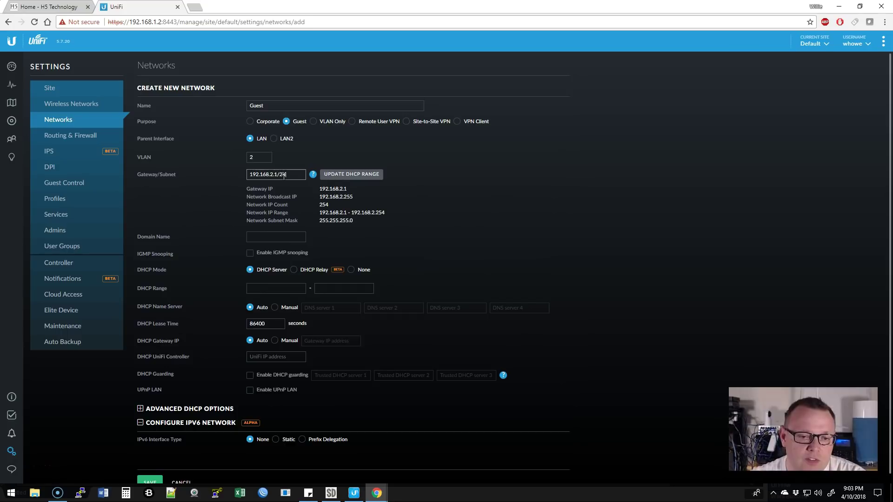
click(368, 174)
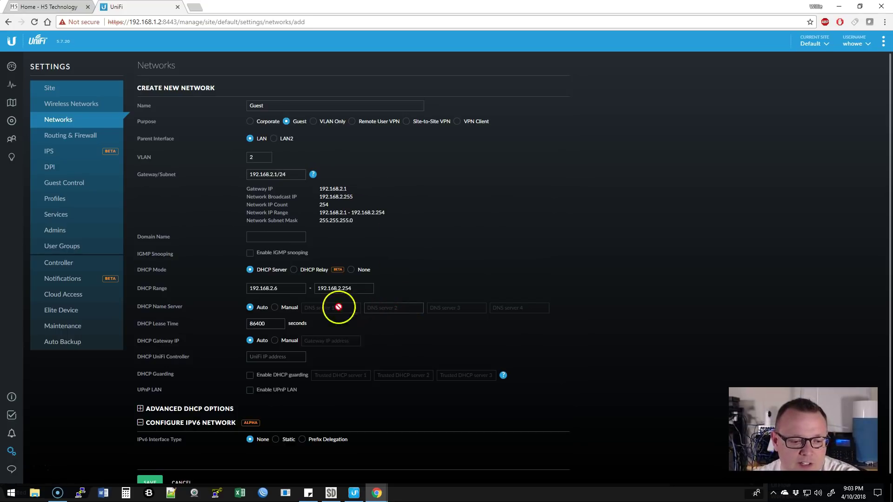
scroll(261, 302, down, 1)
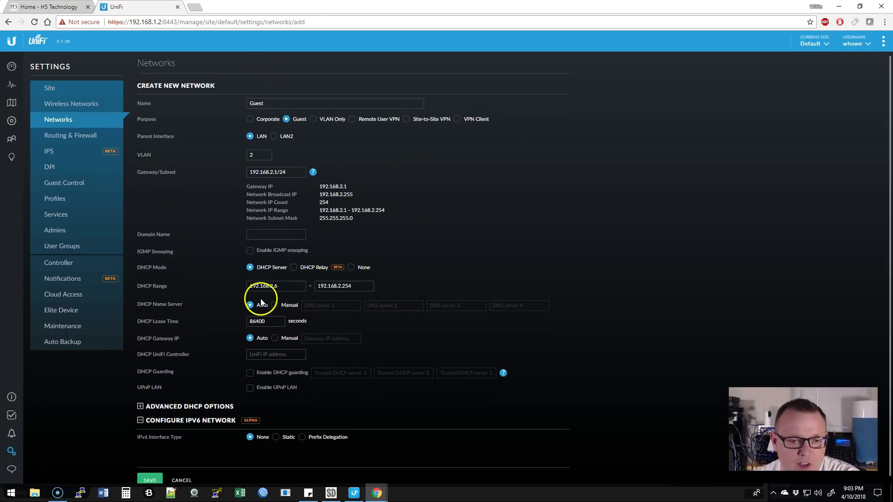
click(151, 475)
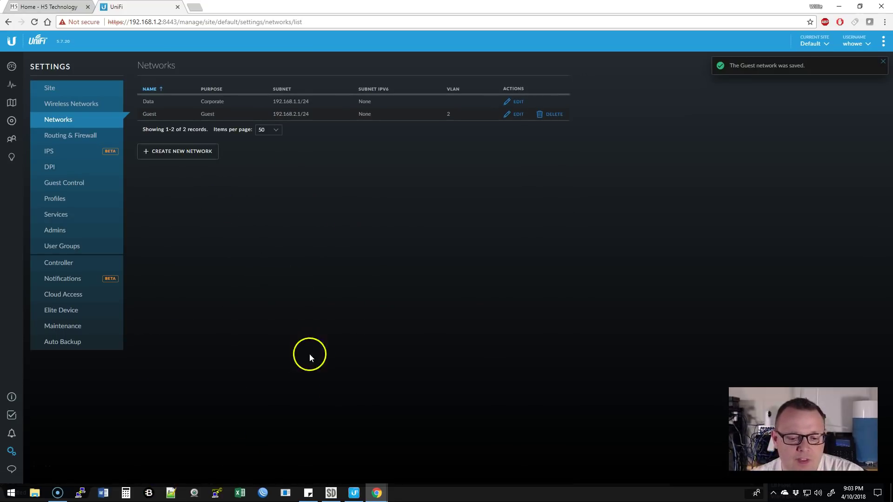
click(332, 492)
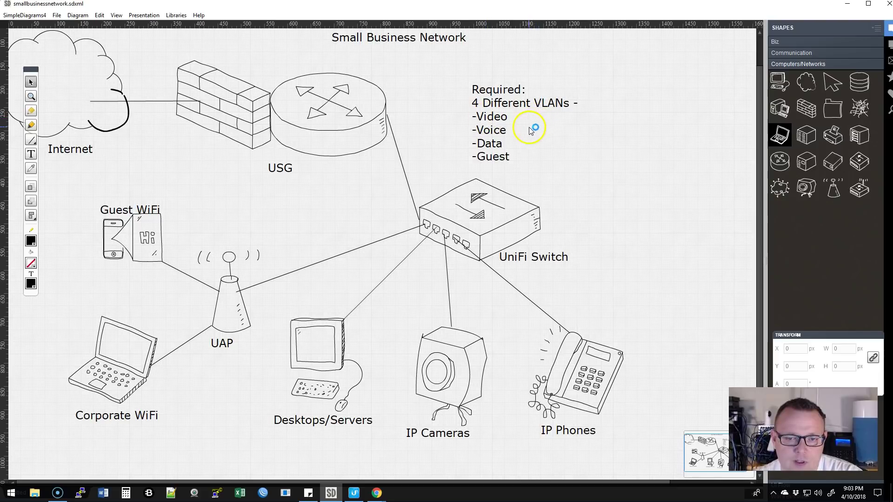
click(848, 5)
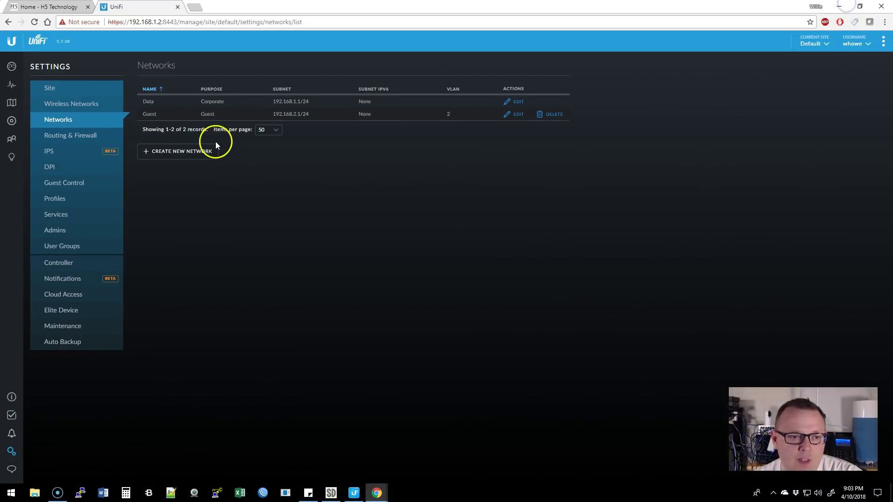
click(189, 153)
Create the Video network on VLAN 3 with subnet 192.168.3.1/24 and updated DHCP range.
click(268, 106)
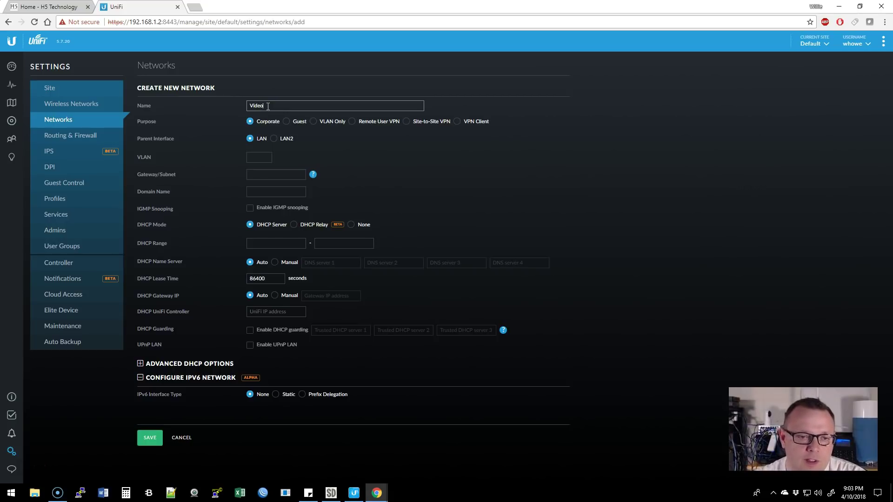
click(265, 157)
text(3)
click(270, 176)
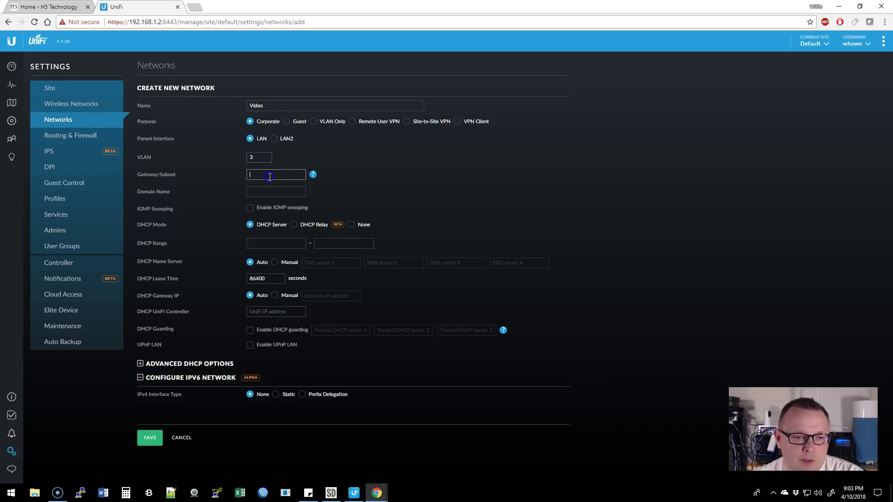
text(192.168.3.1/24)
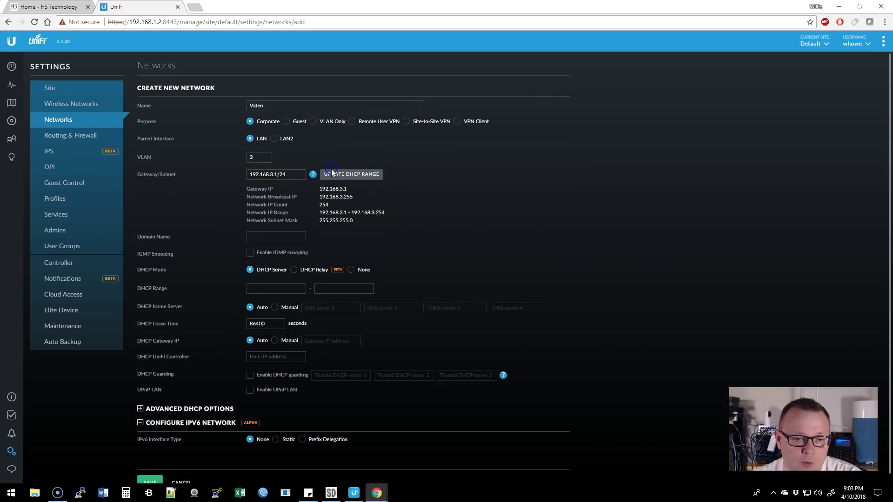
click(331, 173)
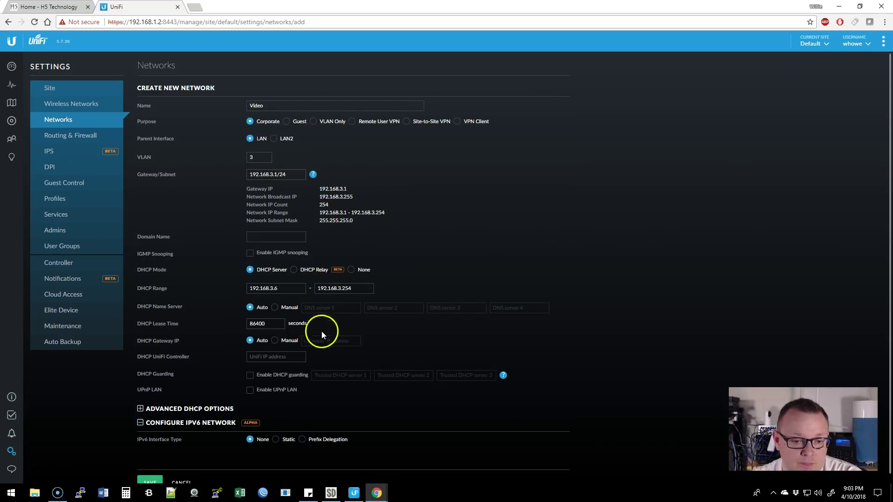
scroll(172, 452, down, 1)
click(158, 475)
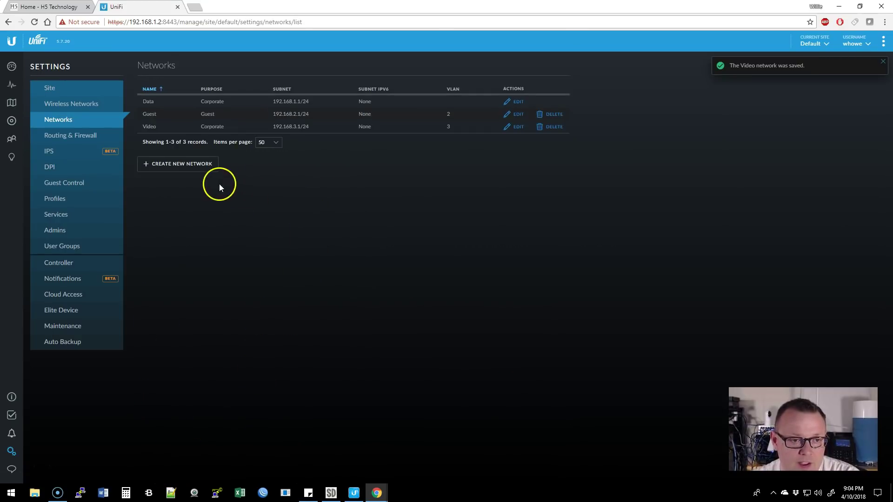
Create the Voice network on VLAN 4 with subnet 192.168.4.1/24 and updated DHCP range.
click(202, 168)
click(268, 107)
text(VoI)
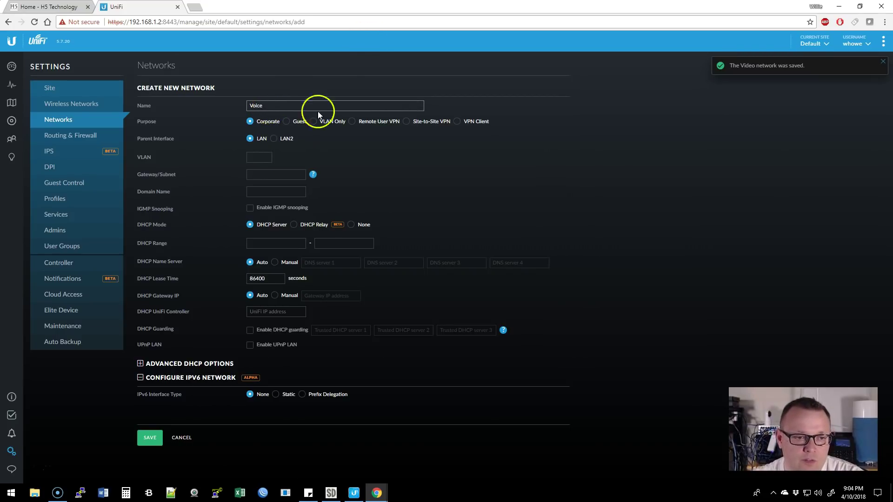
click(268, 158)
text(4)
click(266, 181)
text(192.168.4)
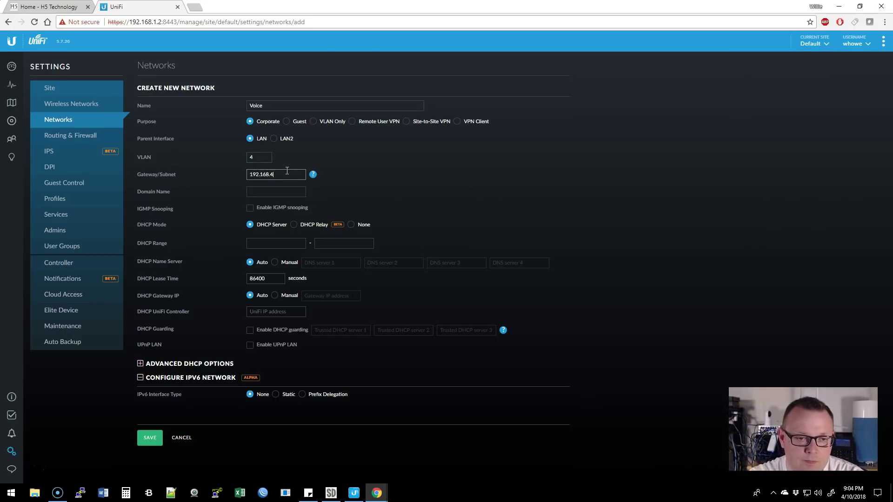
text(.1/24)
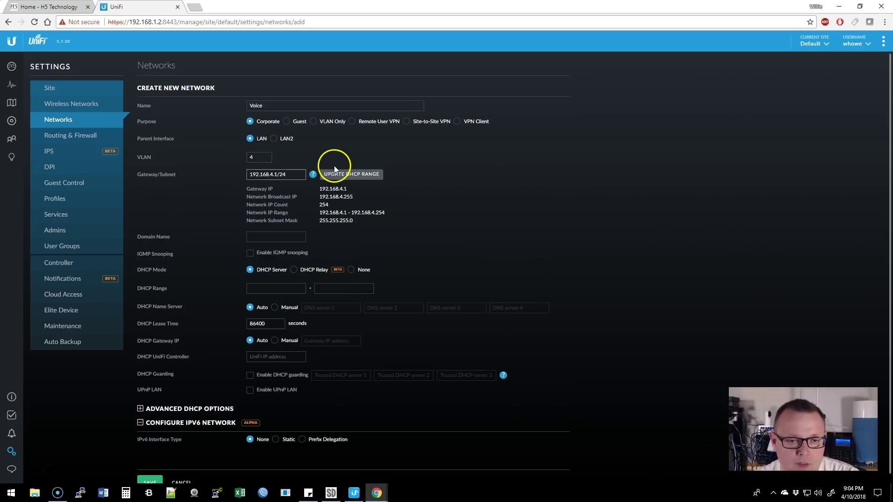
click(336, 173)
scroll(204, 404, down, 1)
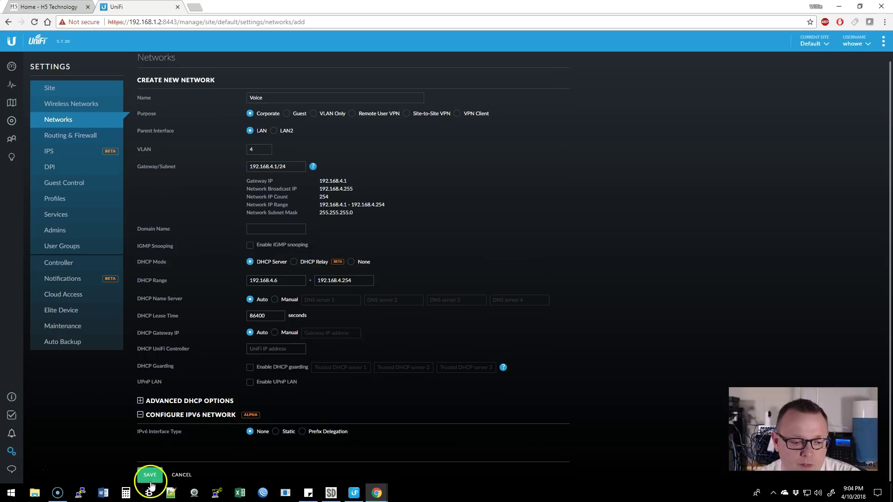
click(150, 473)
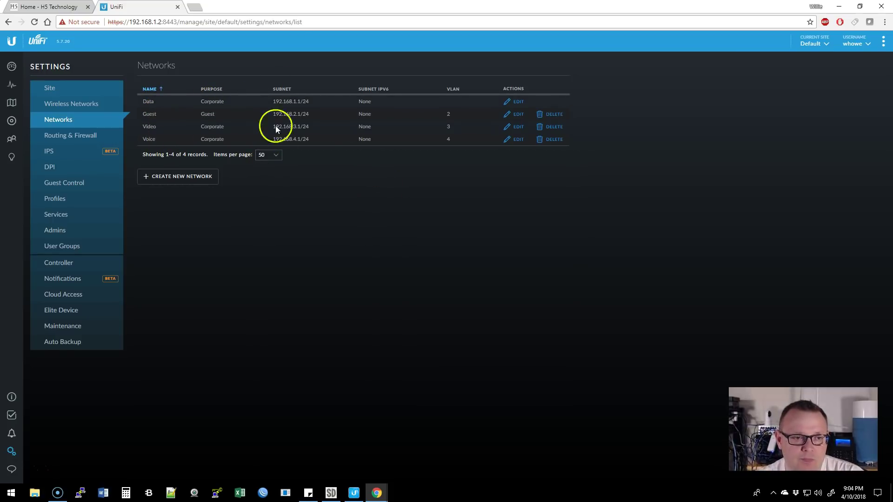
click(77, 106)
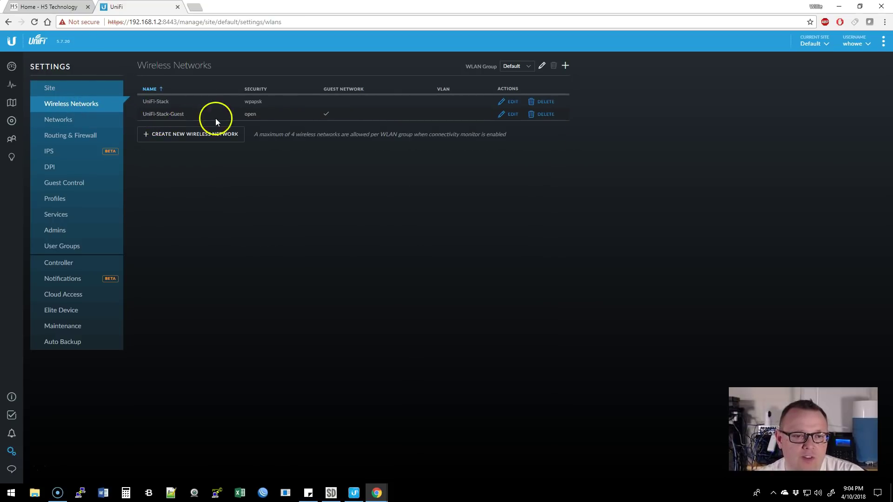
Tag the UniFi-Stack-Guest wireless network with VLAN 2 under Advanced Options and save.
click(508, 114)
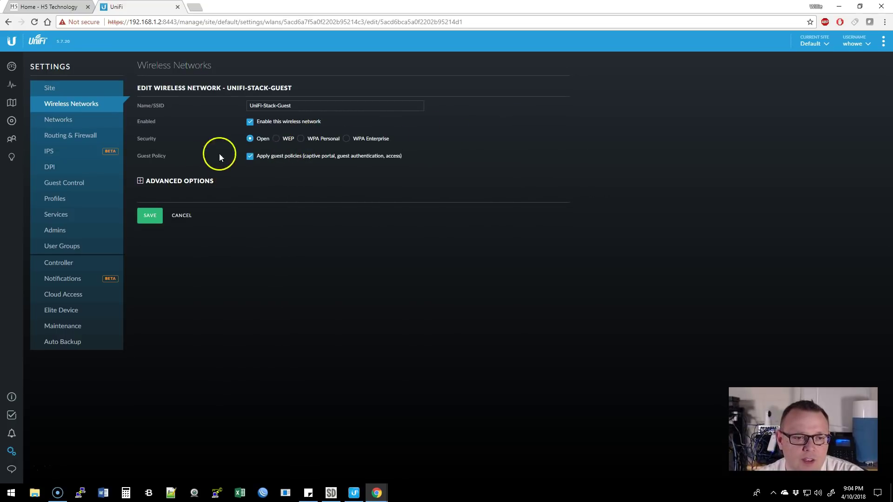
click(140, 181)
click(250, 216)
click(297, 217)
text(2)
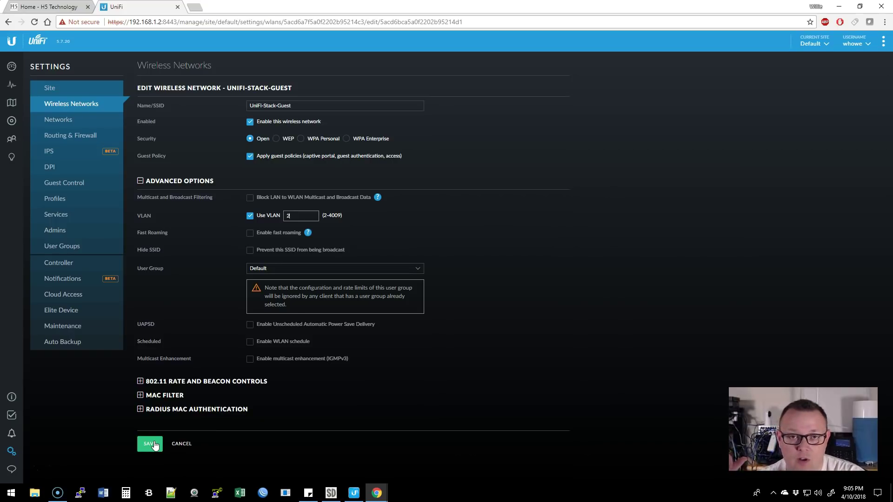
click(154, 445)
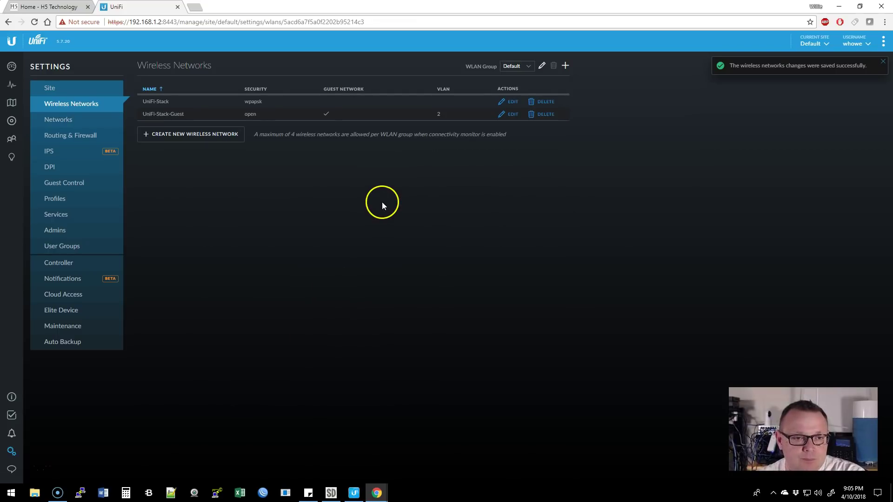
Secure UniFi-Stack-Guest with WPA Personal and a security key, then sort networks by guest status.
click(512, 114)
click(301, 138)
click(314, 159)
text(••••••••)
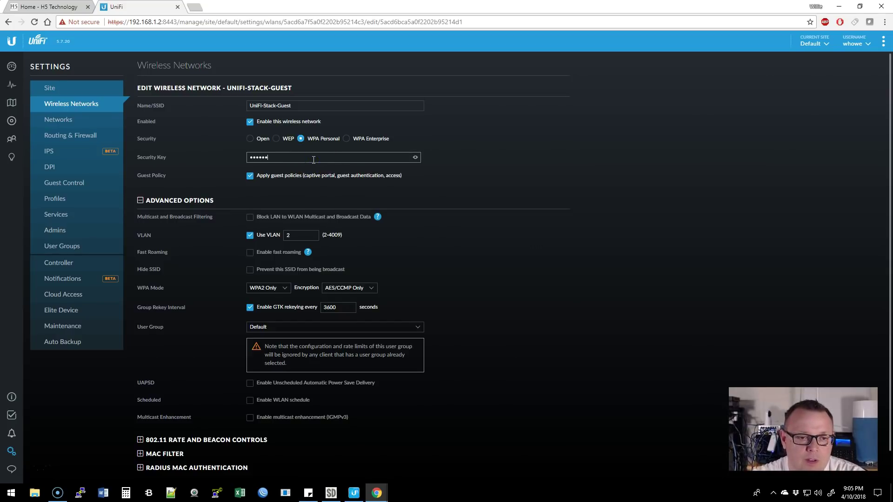
scroll(339, 176, down, 2)
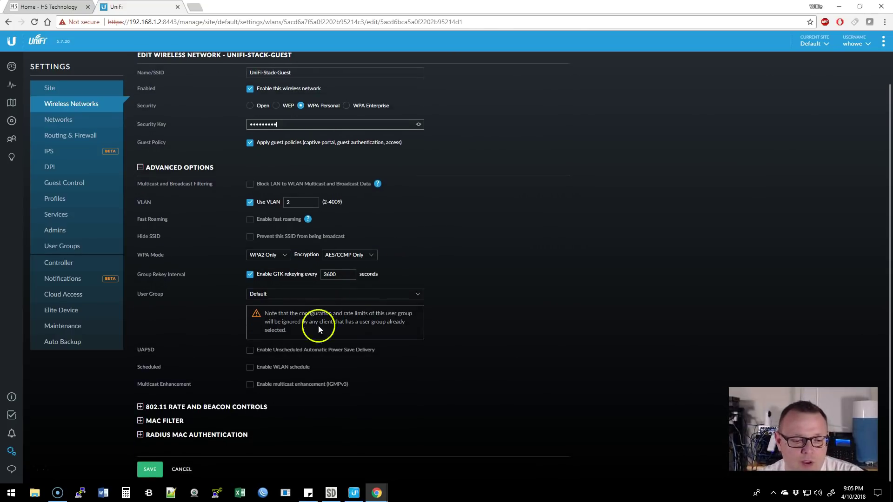
click(154, 468)
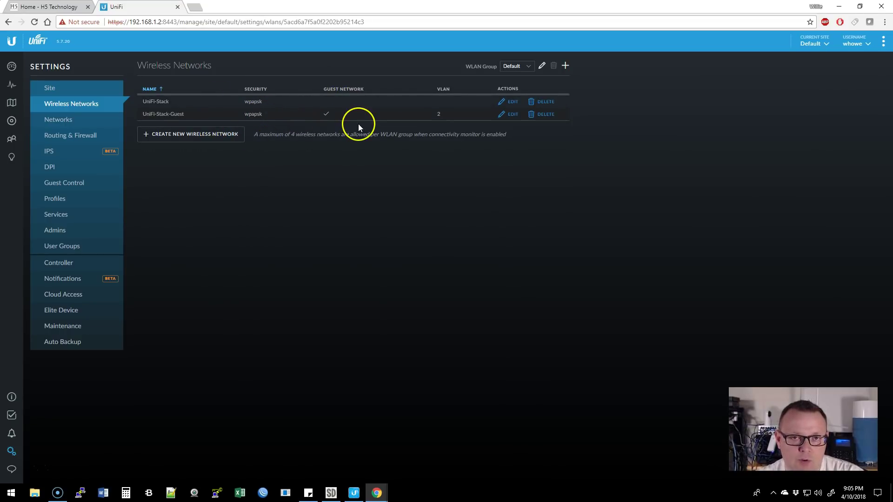
click(324, 146)
click(352, 96)
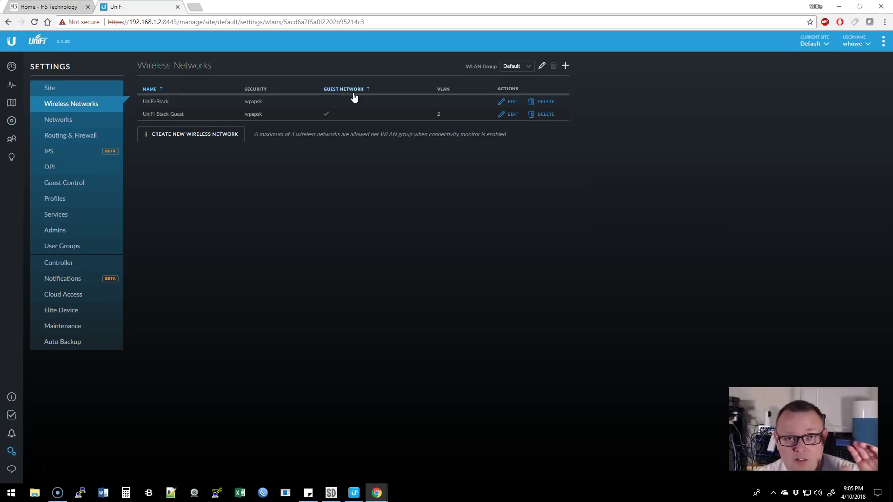
click(344, 127)
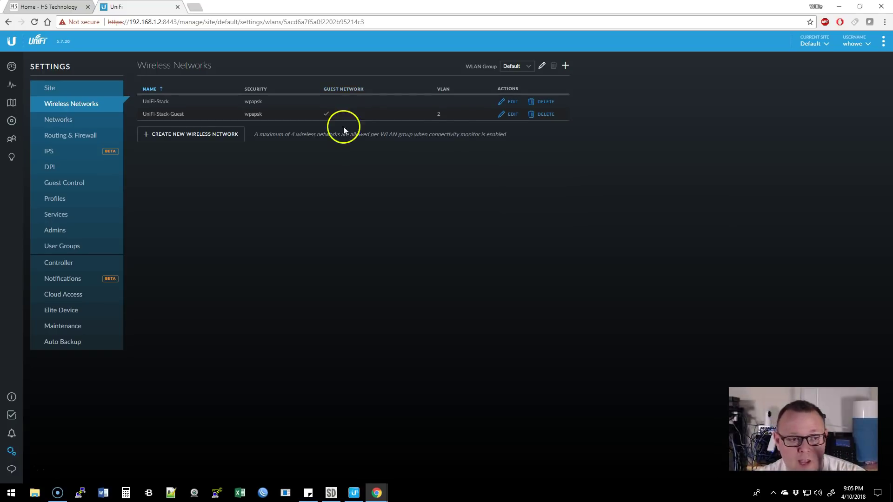
Check guest control, wireless networks and the Data, Guest, Video, Voice VLANs, then return to Devices.
click(61, 183)
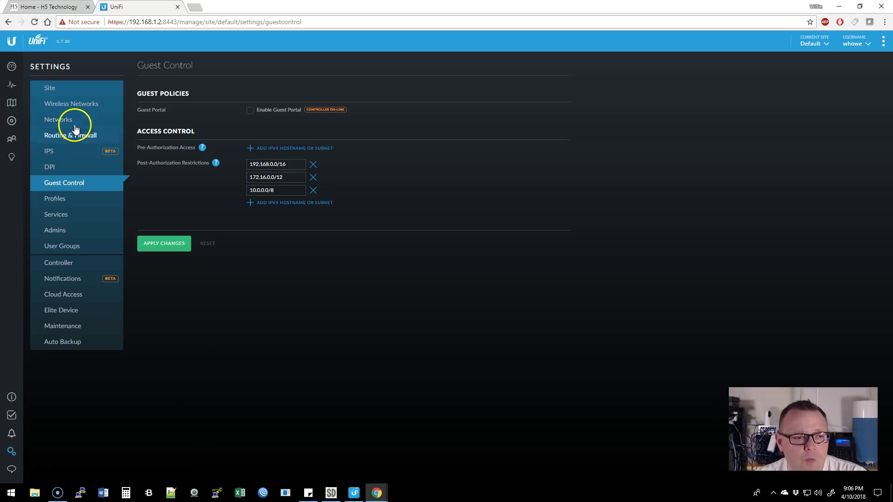
click(84, 105)
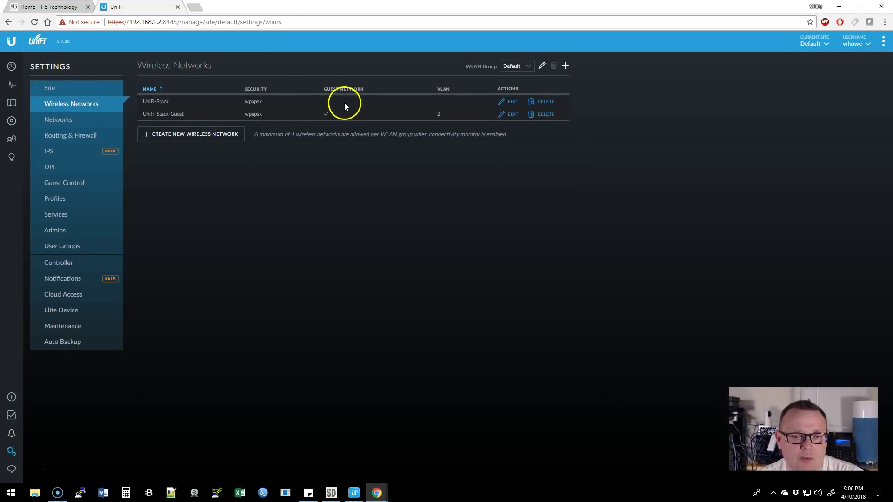
click(66, 121)
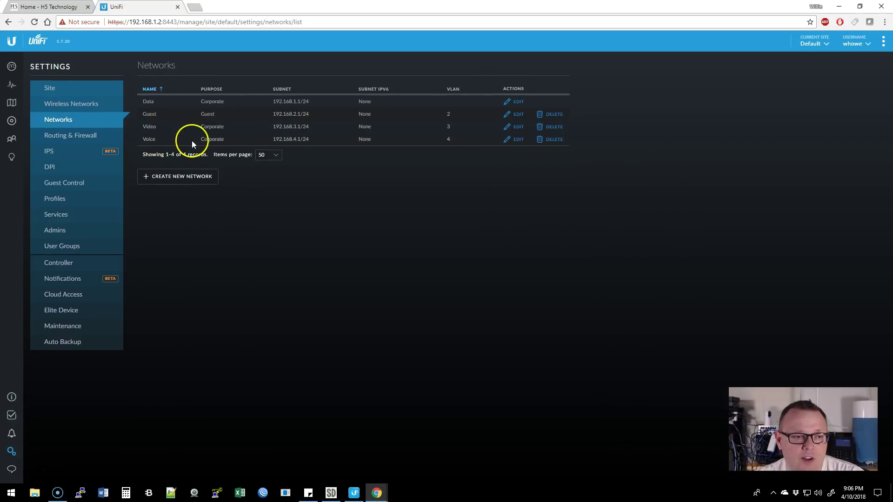
click(12, 120)
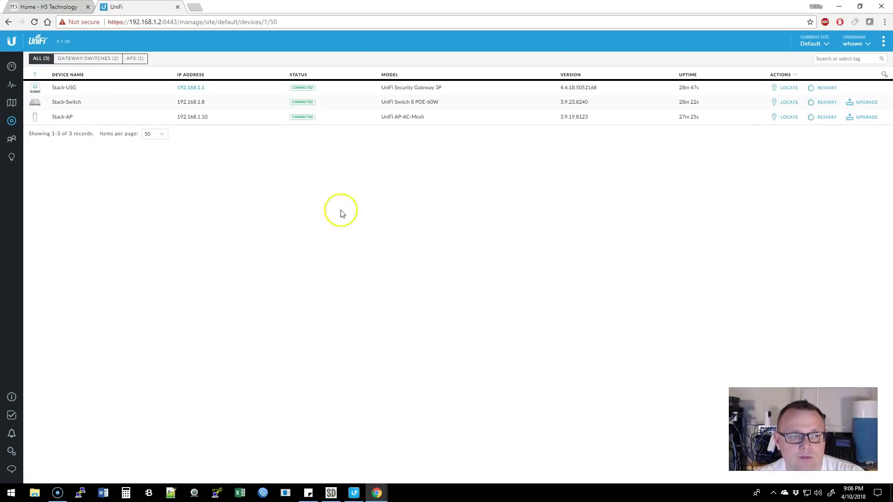
Open Stack-Switch's properties and inspect the connection details of ports 7 and 6.
click(124, 105)
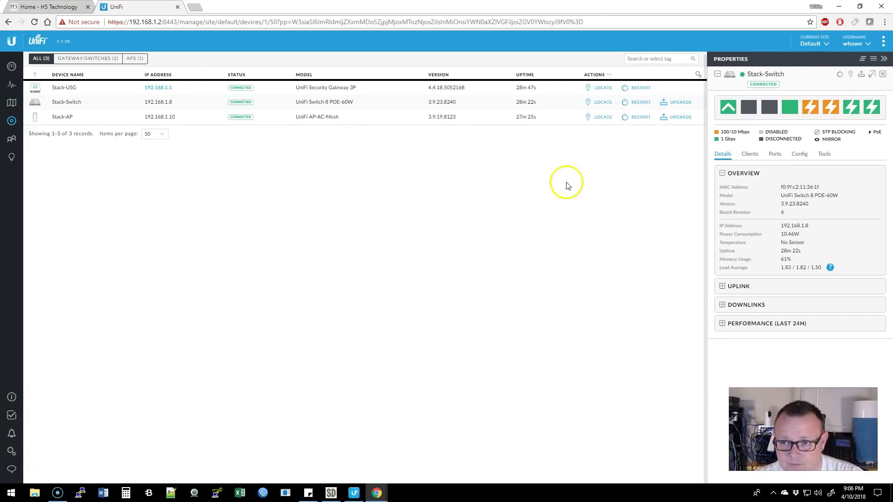
mouse_move(845, 114)
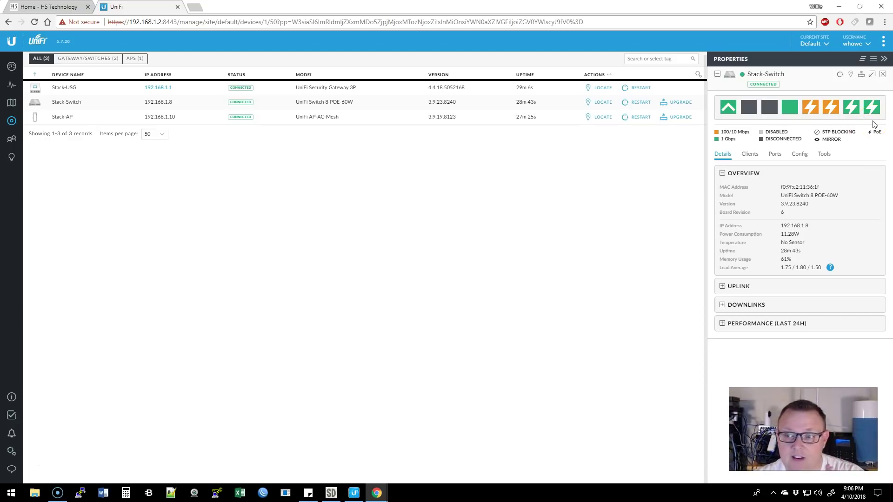
click(853, 116)
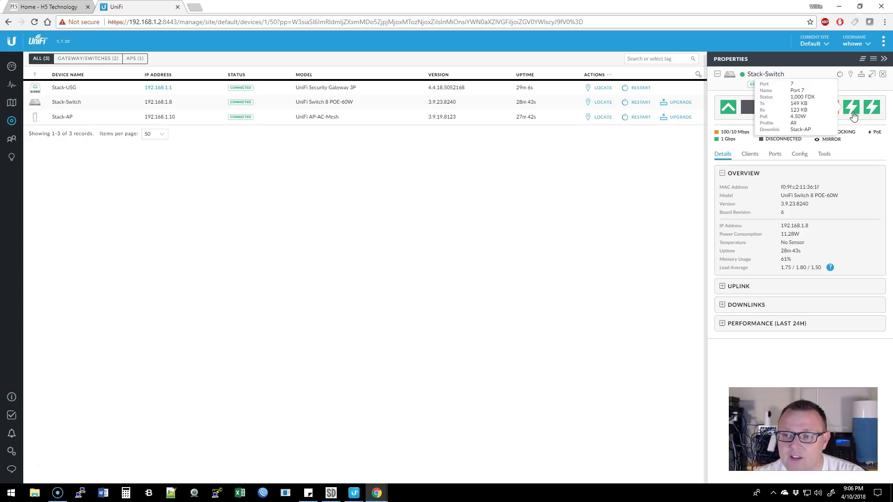
click(851, 119)
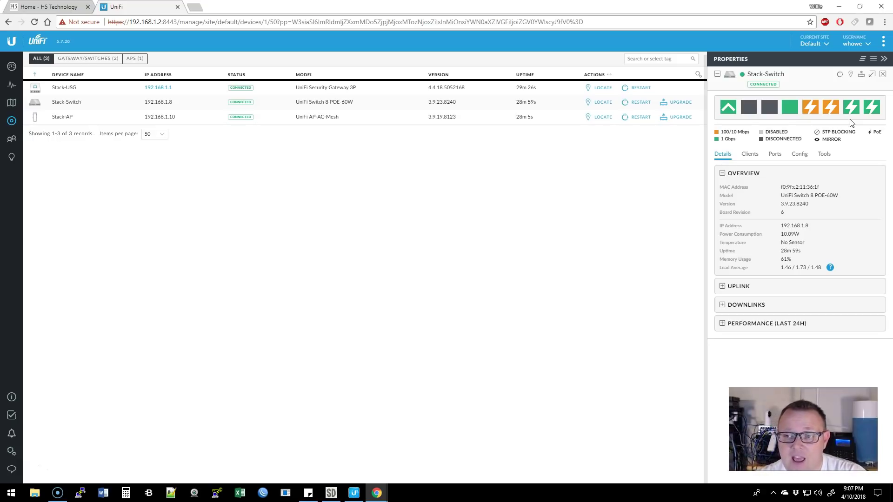
click(851, 108)
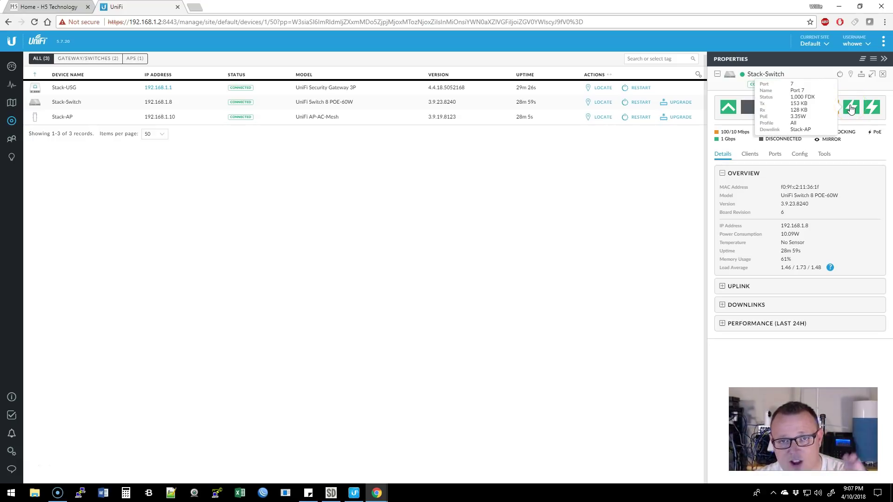
click(829, 113)
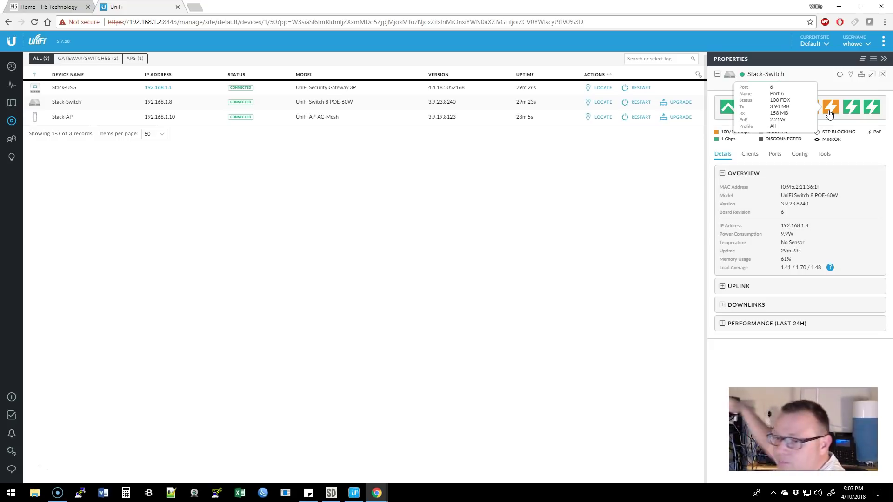
click(832, 113)
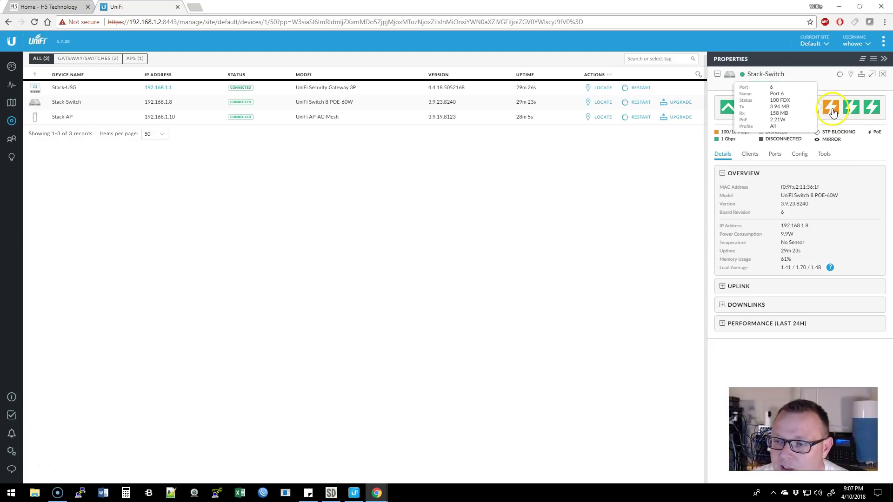
Assign the Video (3) switch port profile to Port 6.
click(724, 252)
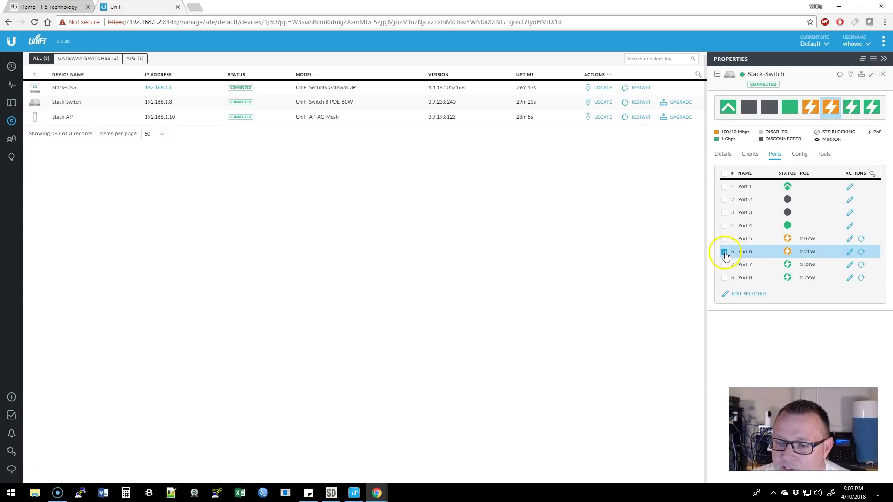
click(849, 253)
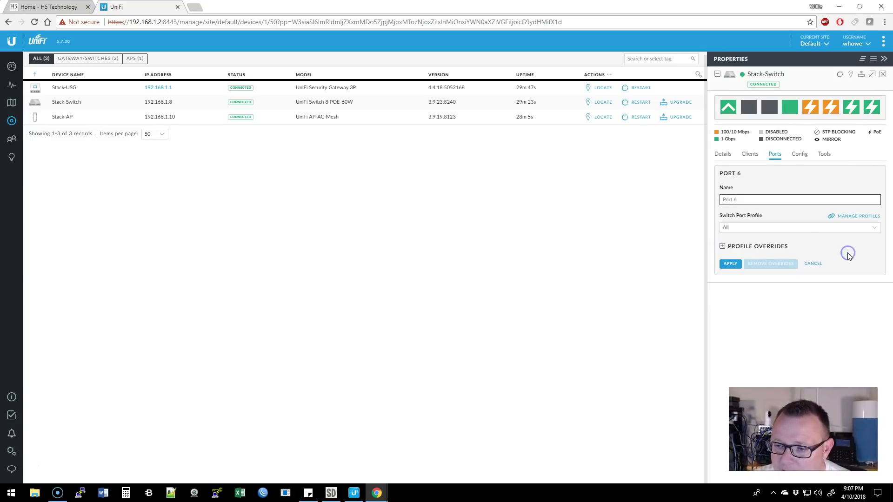
click(765, 228)
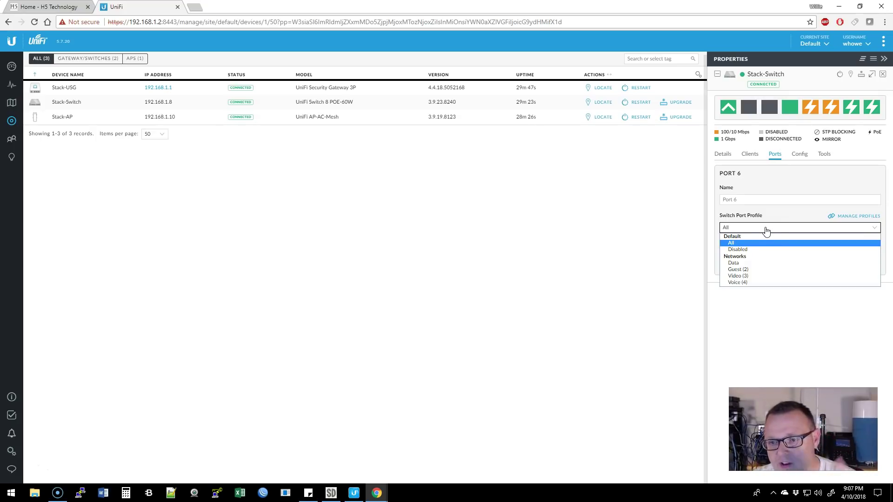
click(760, 276)
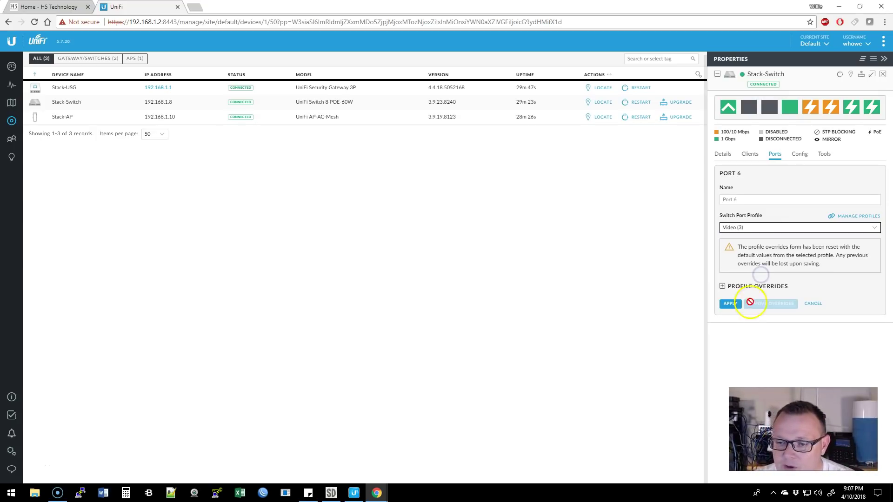
click(729, 304)
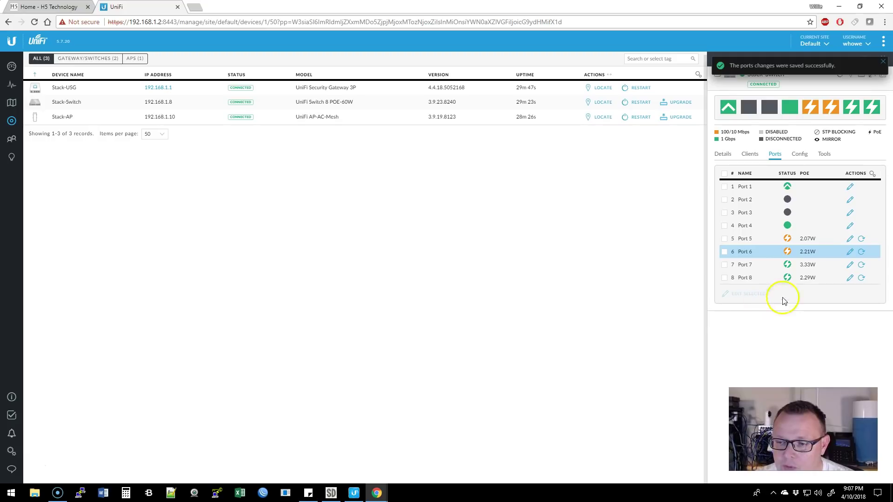
Set Port 5 to the Voice (4) profile and name it Voice.
mouse_move(797, 244)
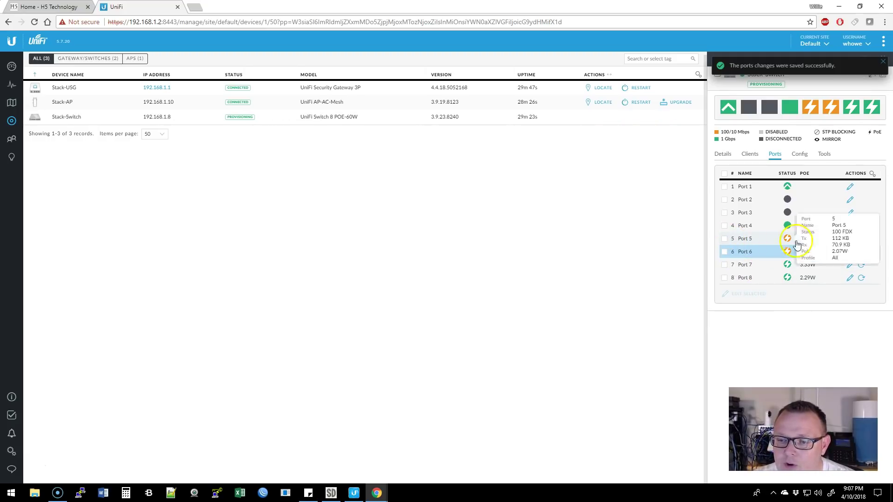
click(850, 238)
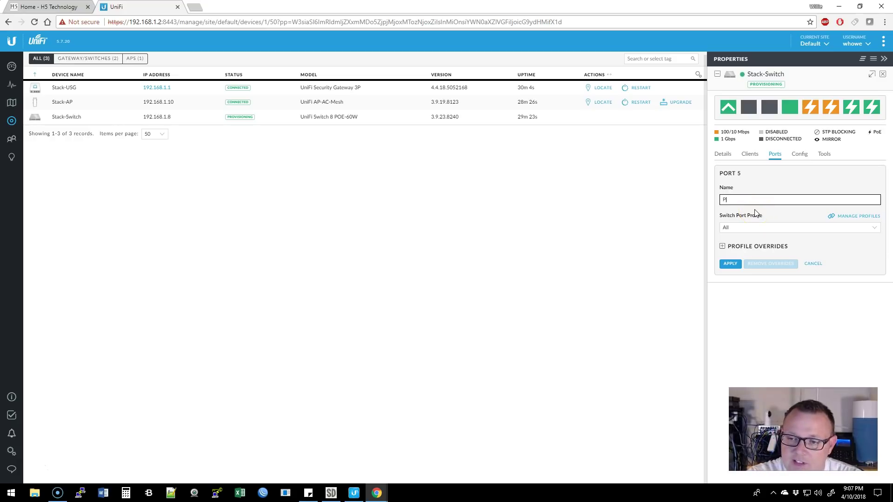
text(Phone)
click(743, 229)
click(739, 283)
click(750, 200)
key(BackSpace)
key(BackSpace)
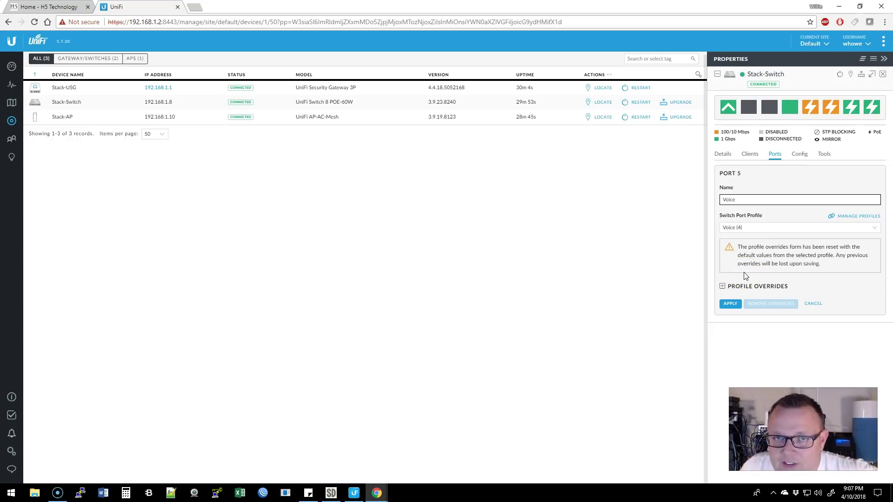
click(734, 304)
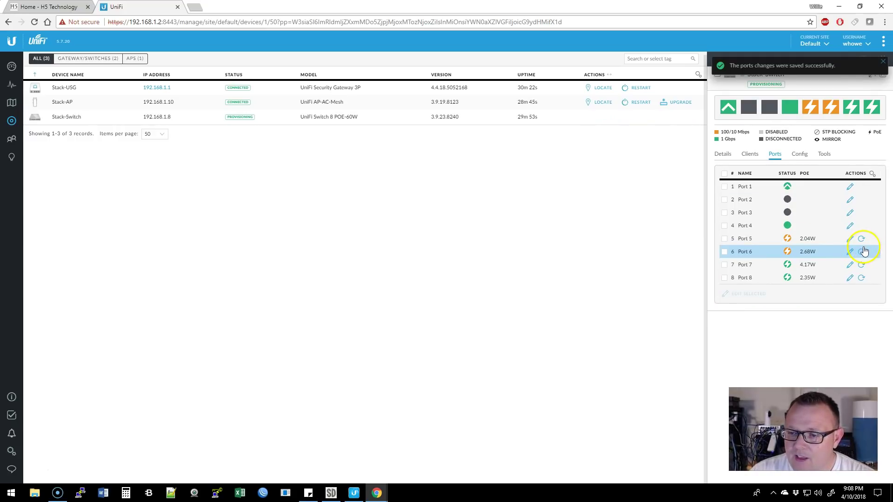
Name Port 6 Video and Port 7 Access Point.
click(849, 252)
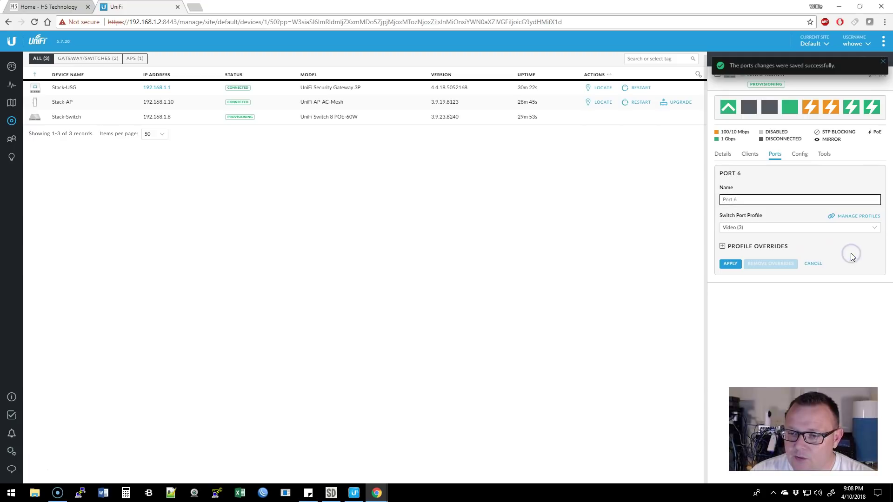
text(Video)
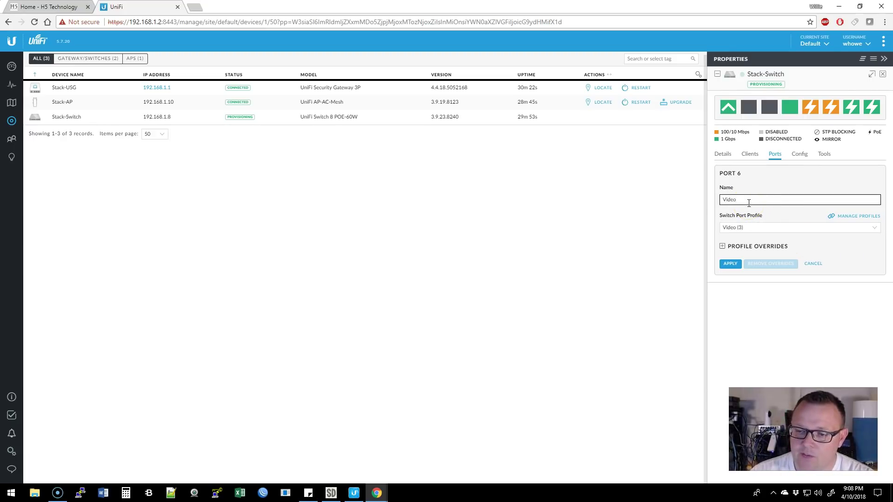
click(730, 263)
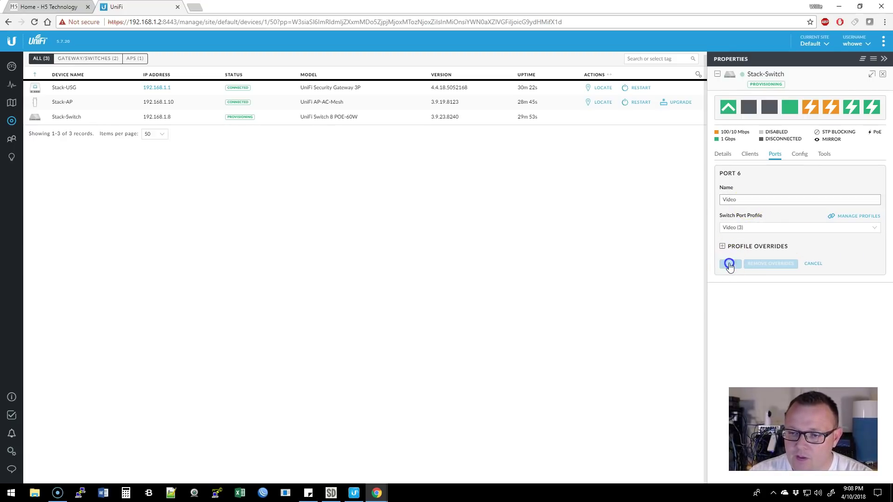
click(848, 265)
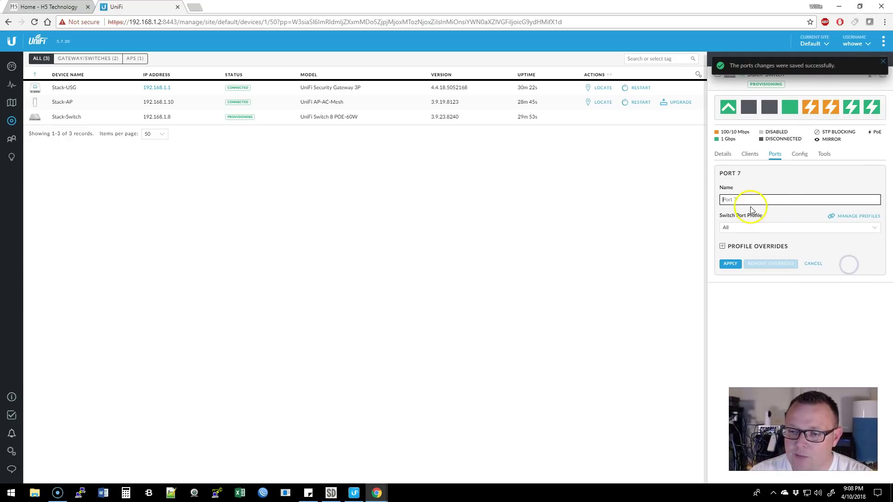
text(Access Point)
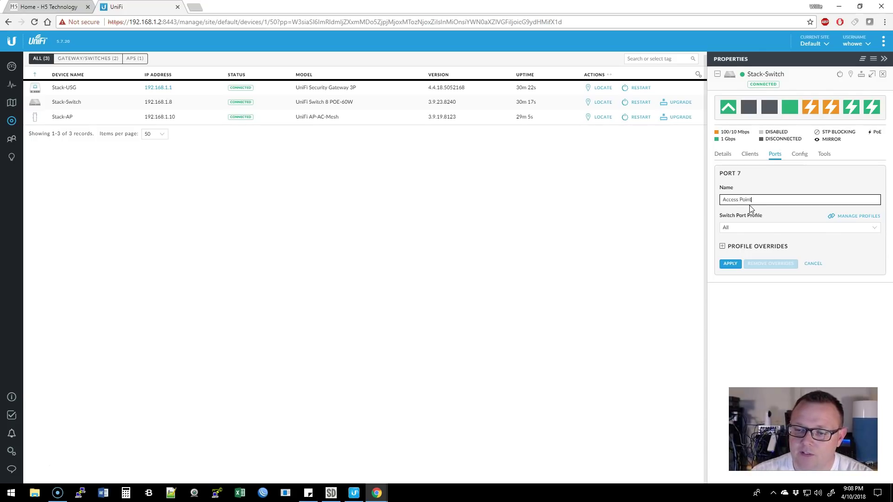
click(730, 264)
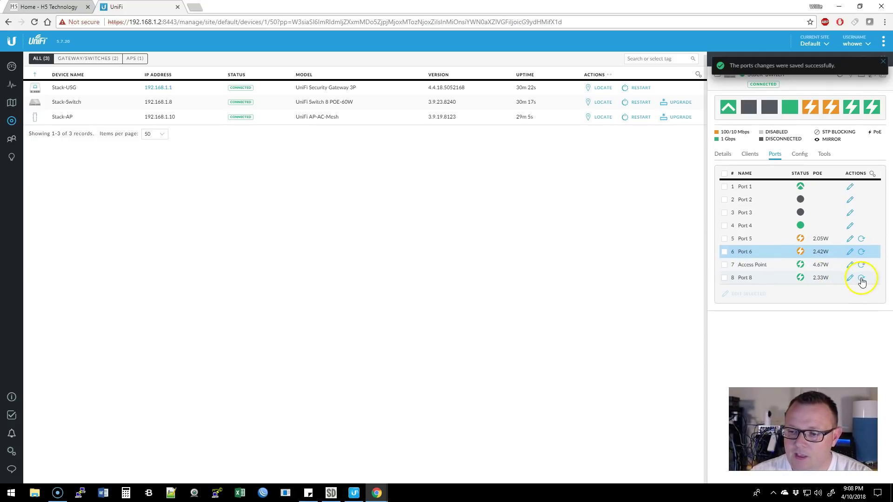
Name Port 8 Cloud Key, then apply and confirm changing the controller's own port.
click(850, 277)
click(746, 201)
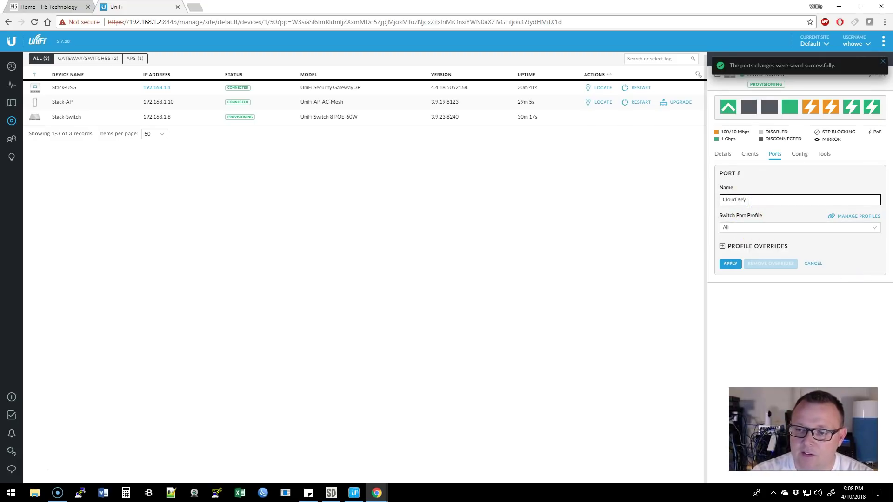
click(730, 263)
click(520, 287)
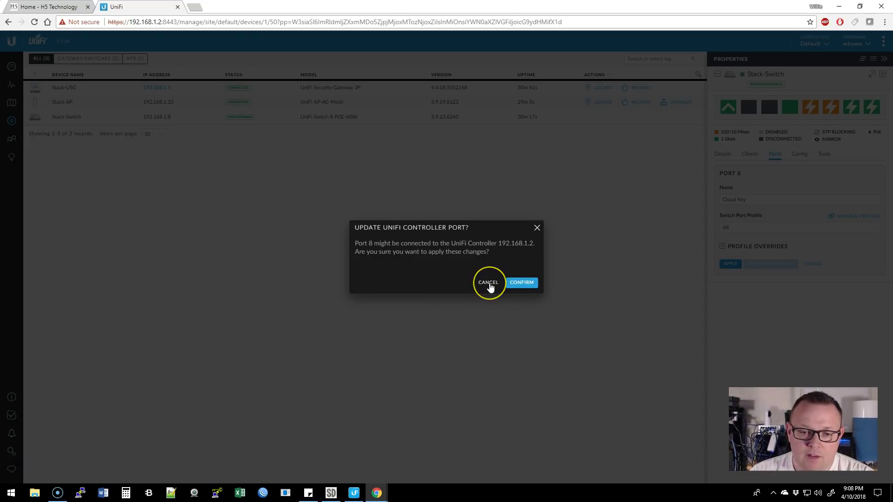
click(514, 284)
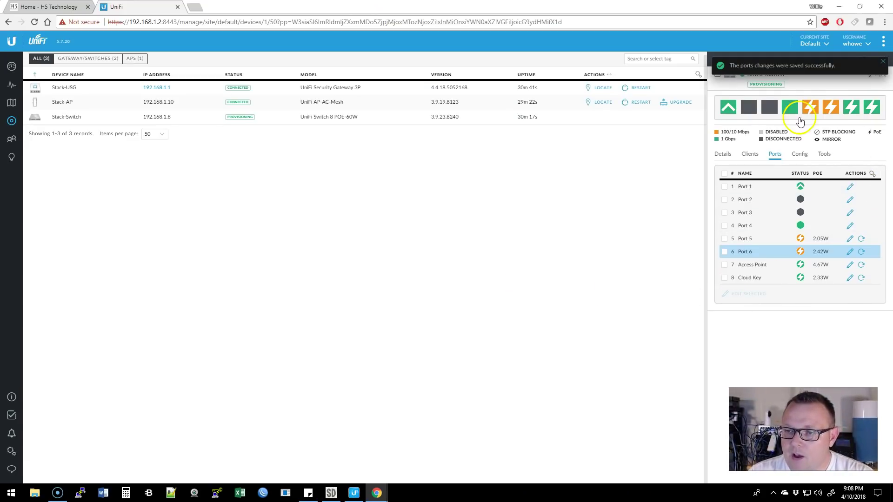
mouse_move(792, 117)
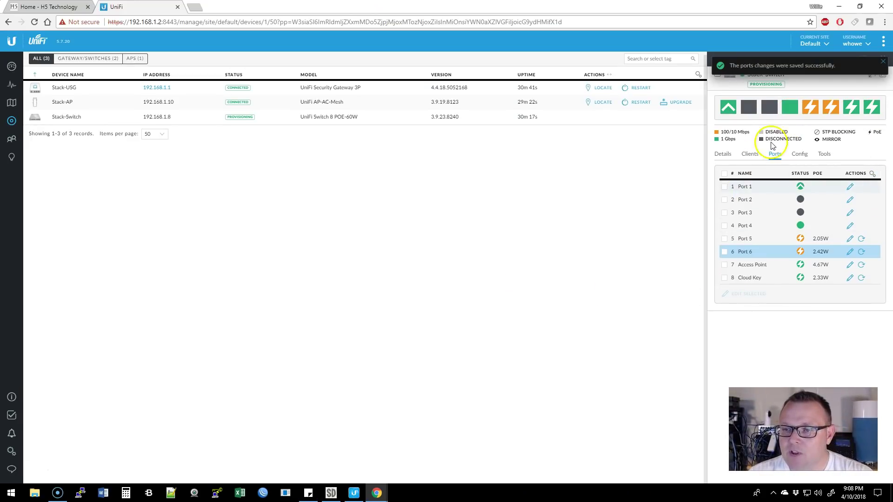
mouse_move(742, 113)
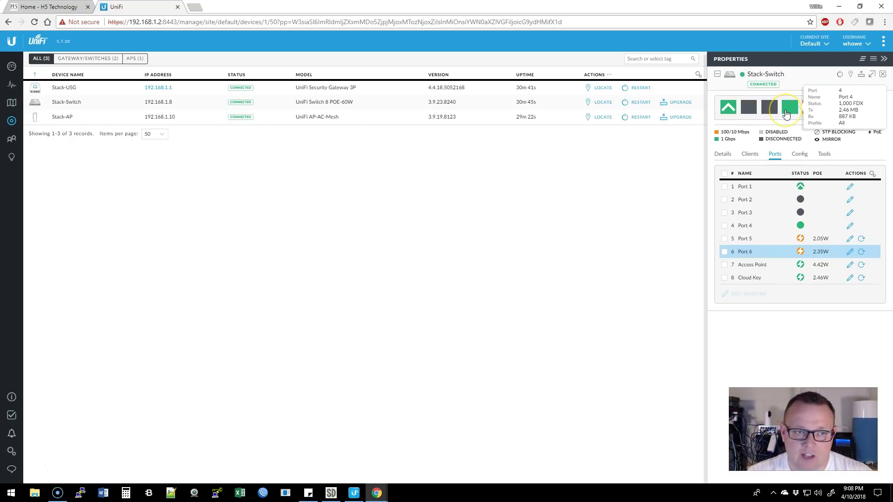
Power cycle Stack-Switch Port 6 and Port 5, confirming each, then close the switch properties.
click(883, 75)
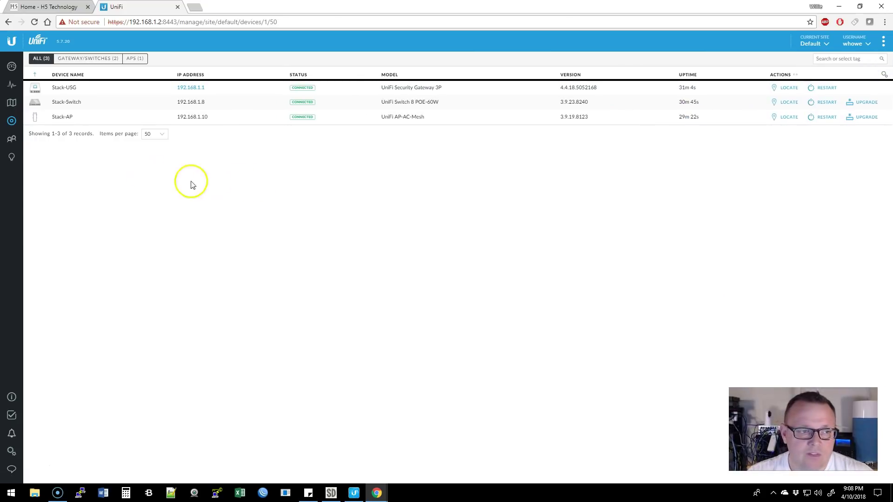
click(10, 140)
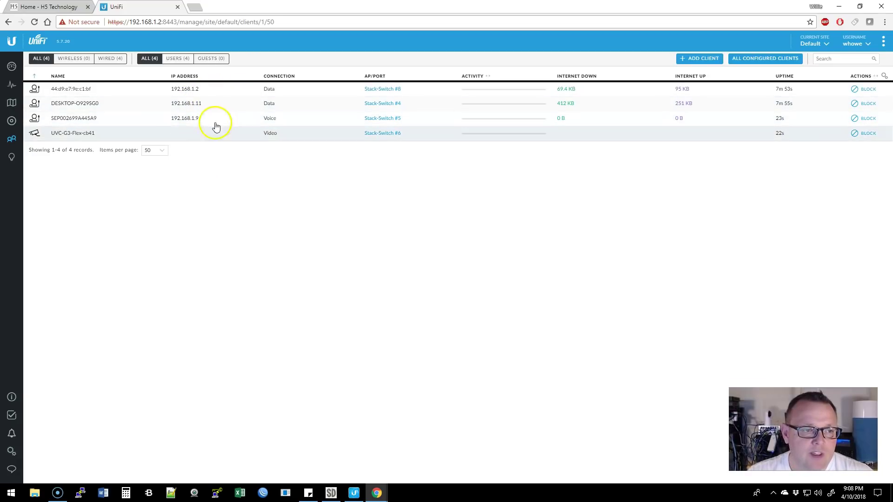
click(12, 120)
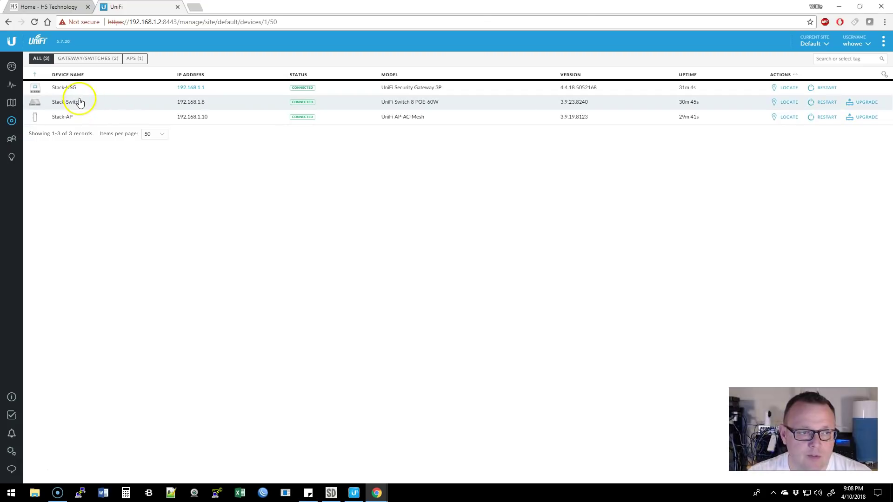
click(76, 101)
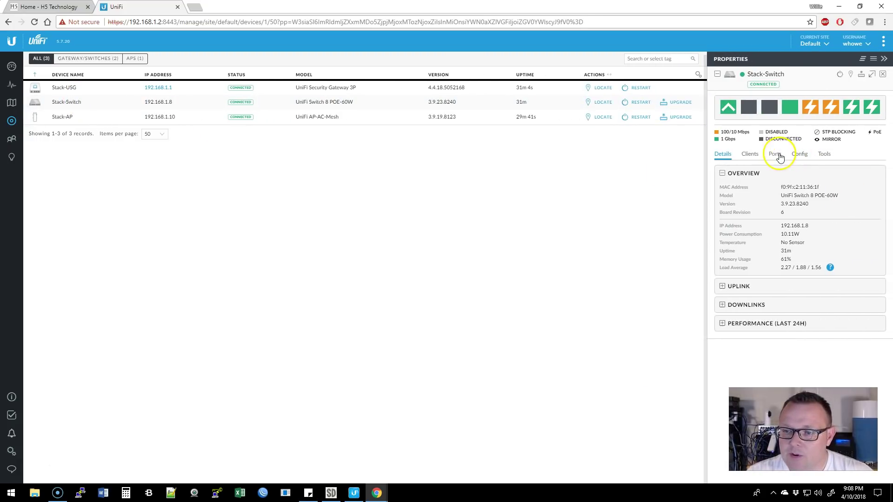
click(775, 154)
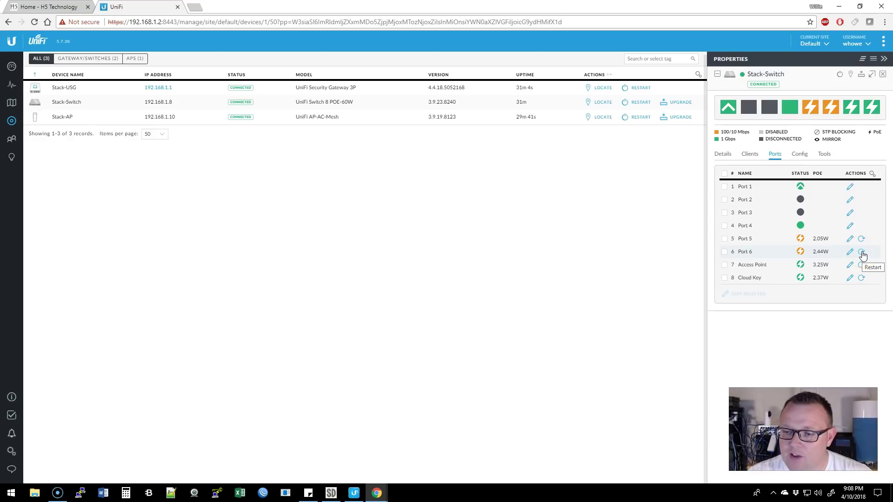
click(861, 252)
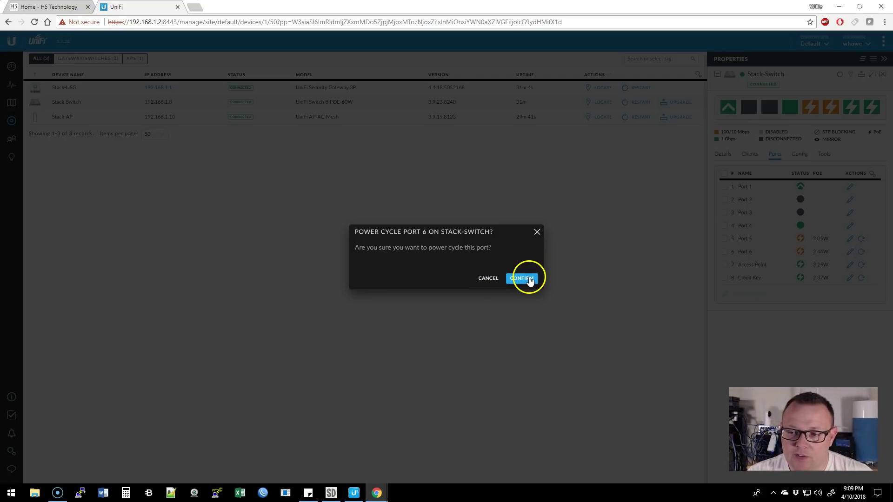
click(522, 279)
click(859, 241)
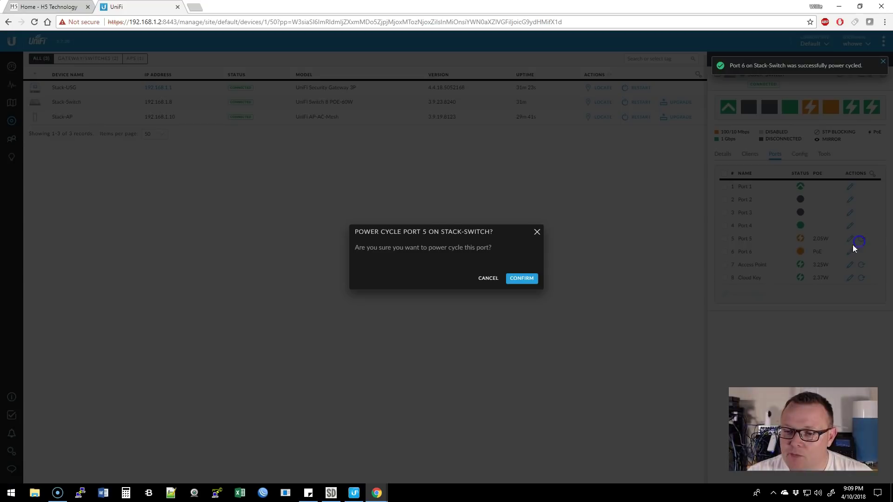
click(523, 278)
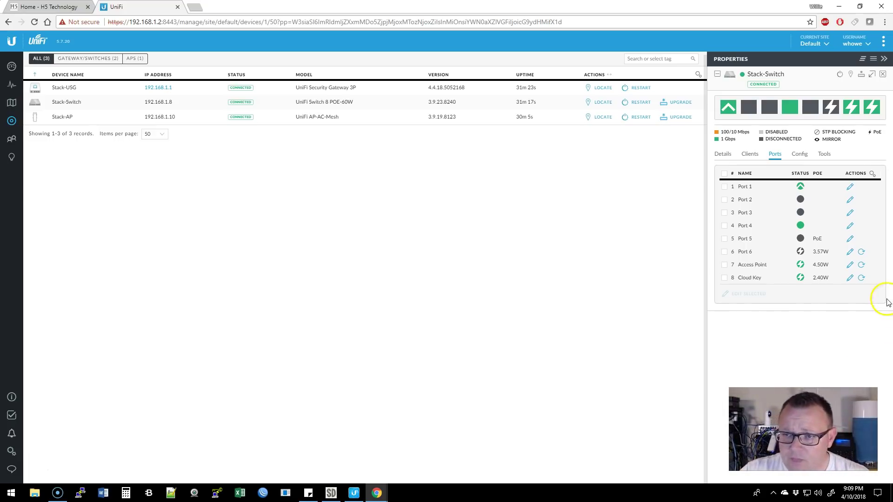
click(883, 75)
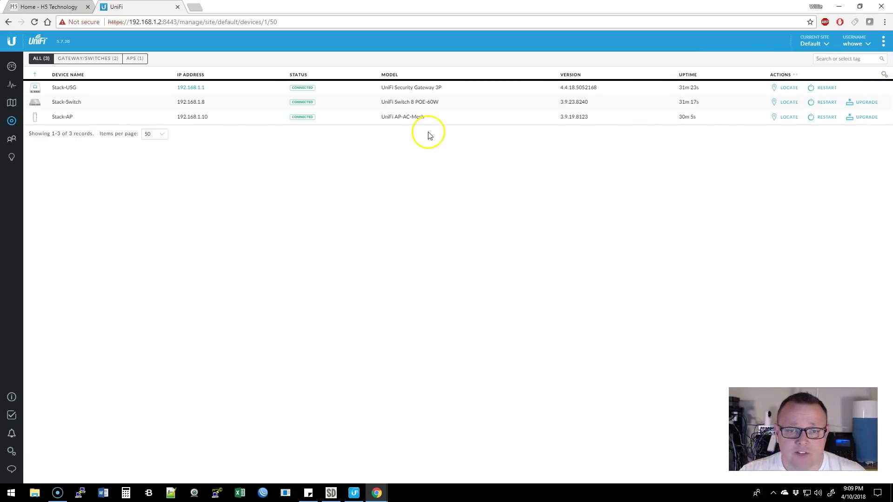
Upgrade Stack-AP's firmware from 3.9.19.8123 to 3.9.27.8537 and confirm.
click(865, 117)
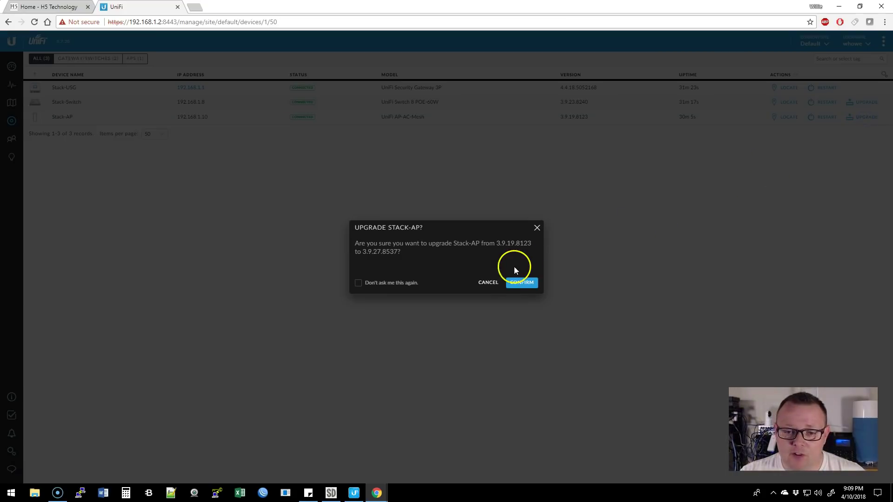
click(519, 281)
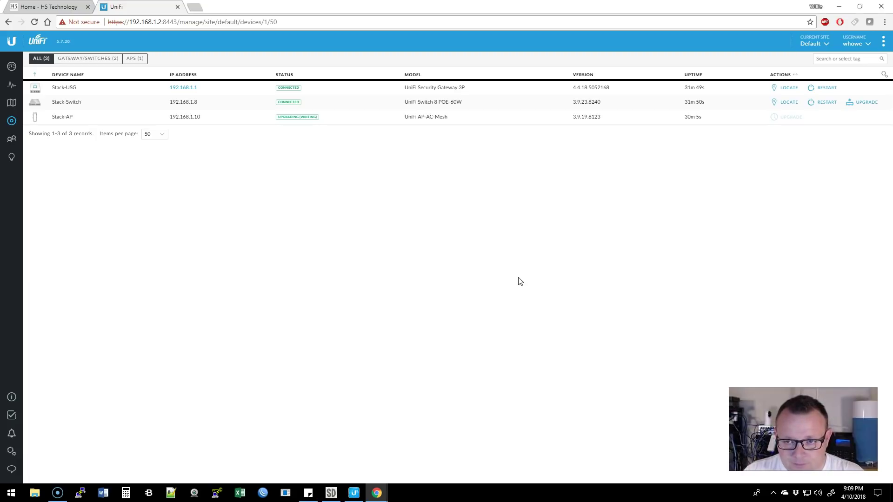
Turn on the Enable refresh button preference, refresh the client data, and return to Devices.
click(12, 140)
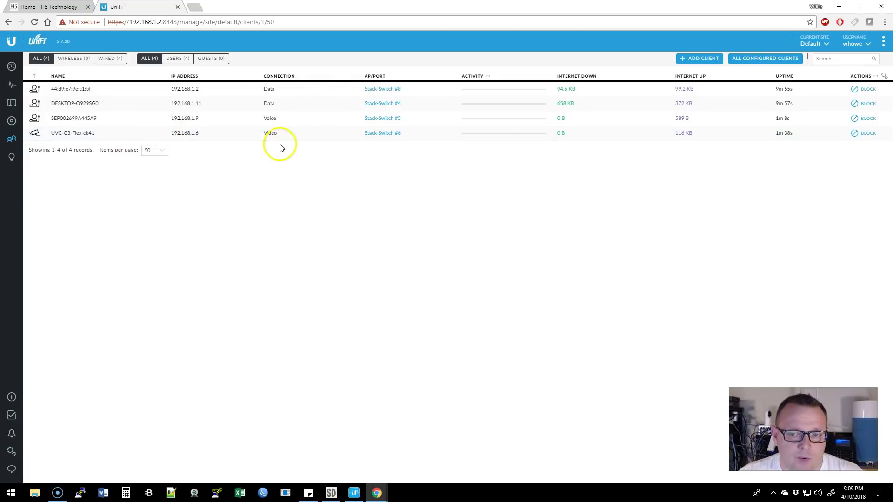
click(883, 42)
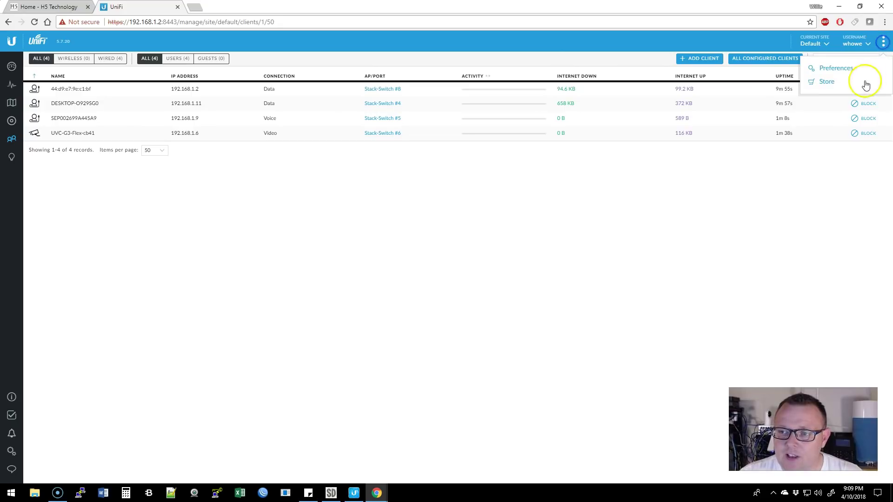
click(835, 69)
click(462, 198)
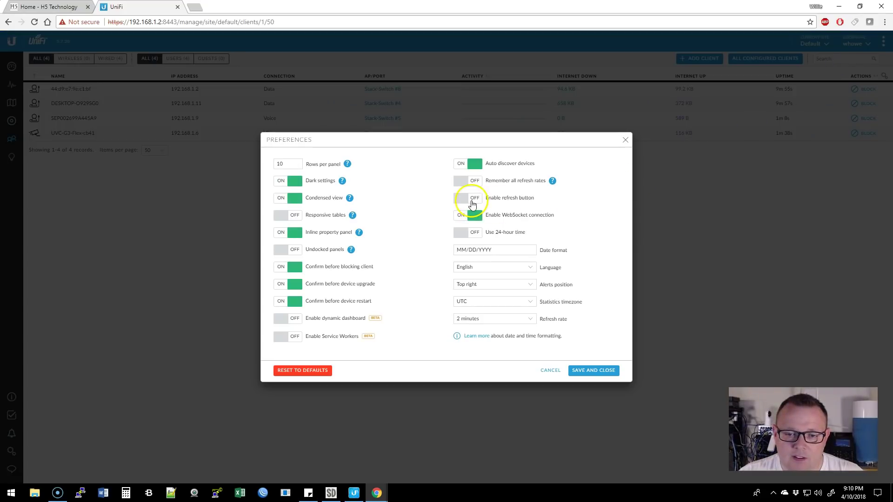
click(585, 370)
click(590, 369)
click(778, 41)
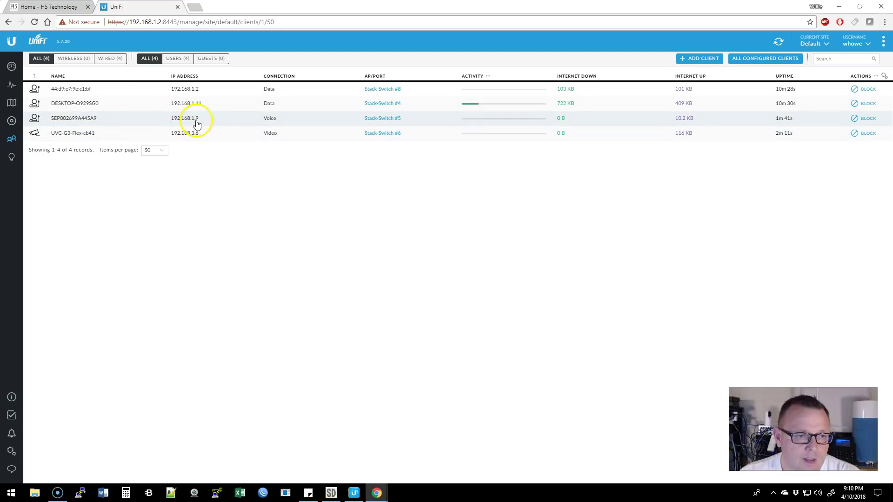
click(12, 121)
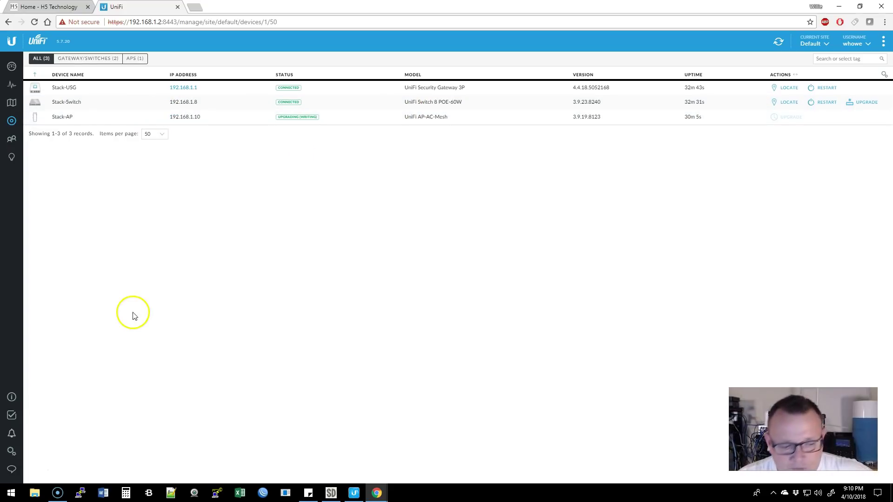
click(11, 451)
click(69, 136)
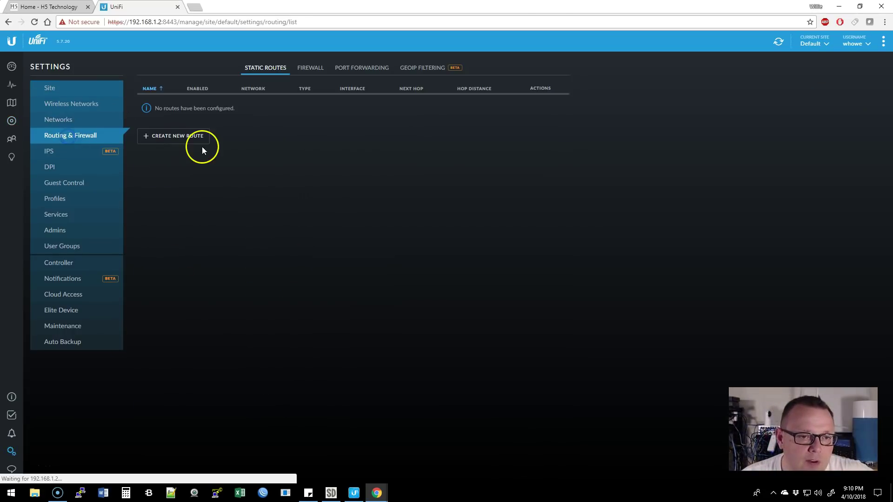
click(314, 70)
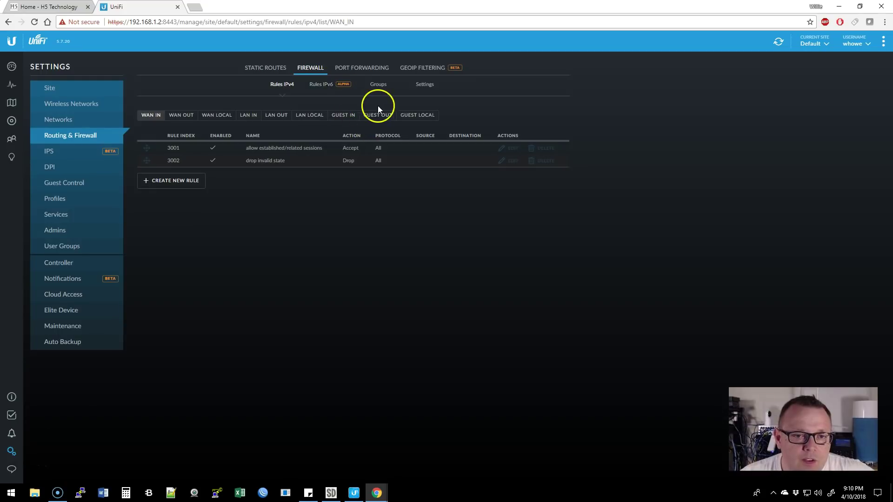
click(347, 117)
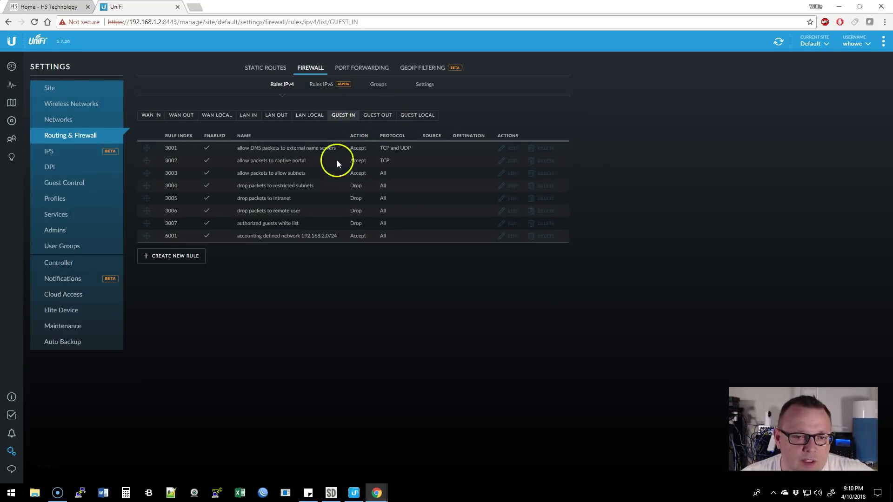
click(417, 115)
click(343, 116)
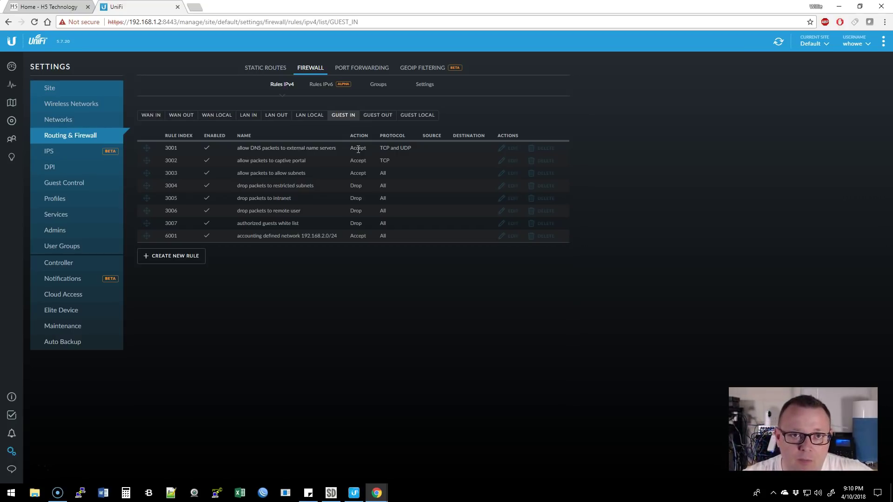
click(11, 120)
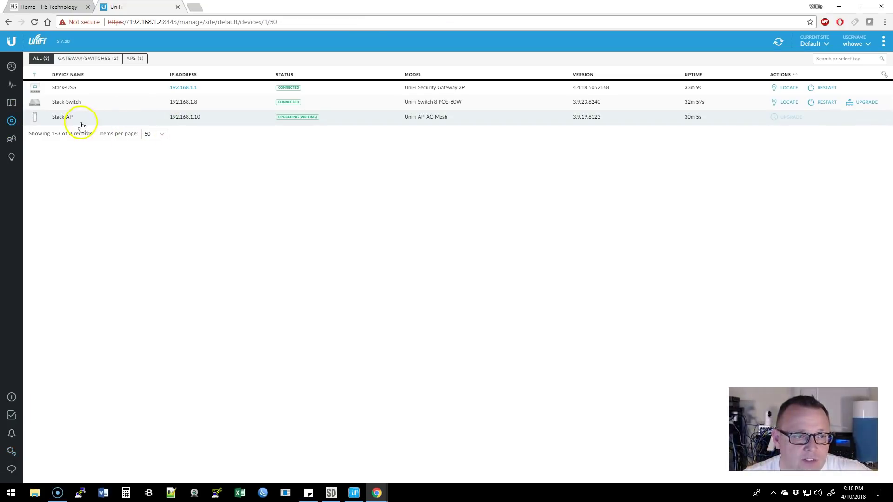
Refresh the client list and check the dashboard, where WLAN shows one active device.
click(11, 139)
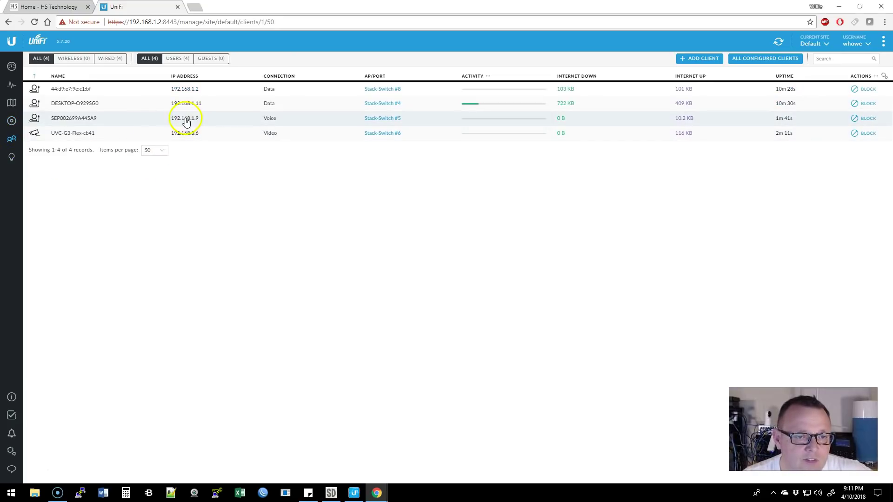
click(776, 46)
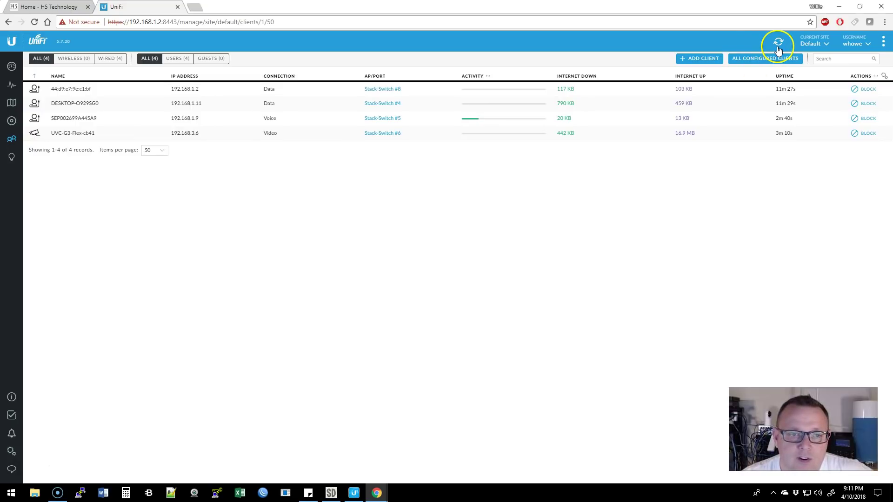
click(778, 46)
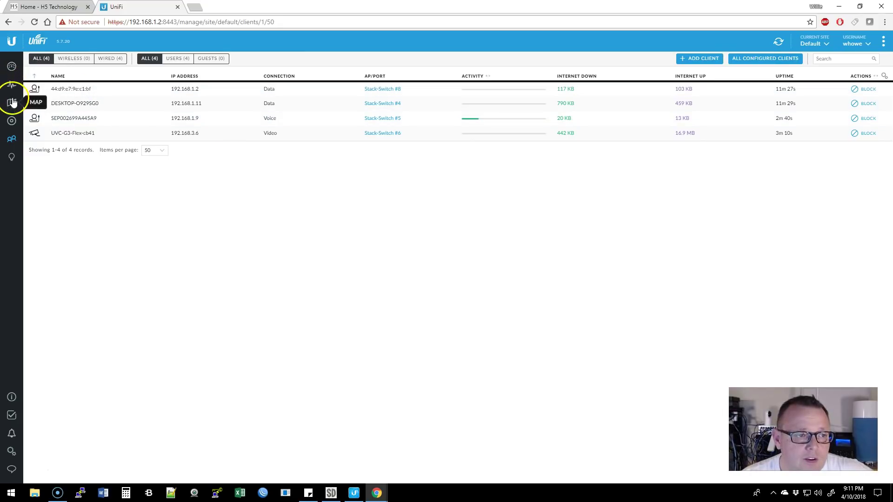
click(13, 66)
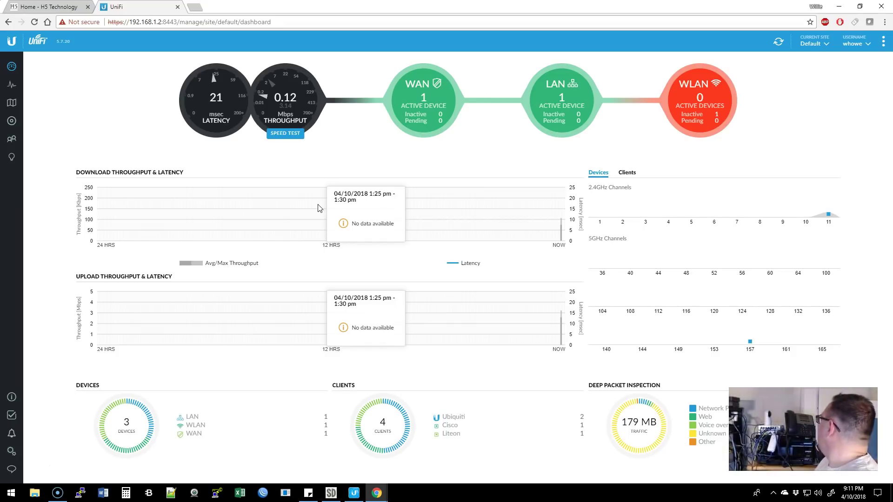
click(414, 186)
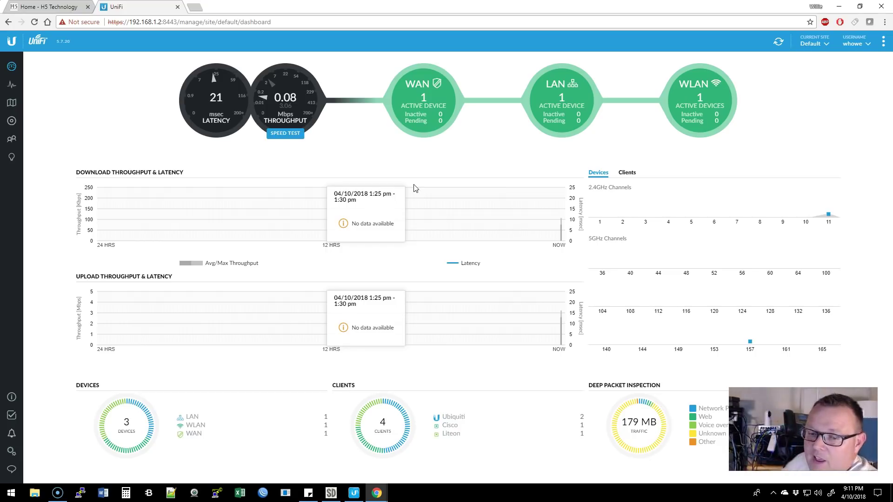
click(151, 277)
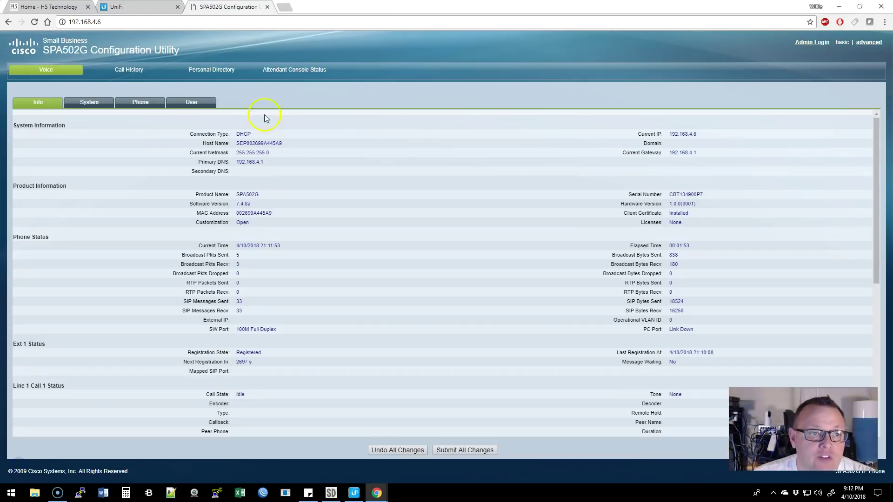
Confirm the phone's Info page shows 192.168.4.6, then view UniFi's client list.
click(96, 21)
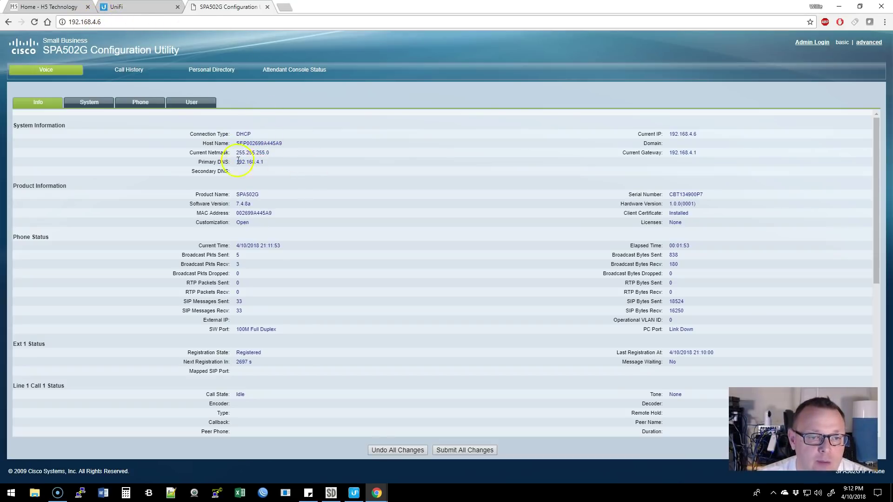
click(141, 14)
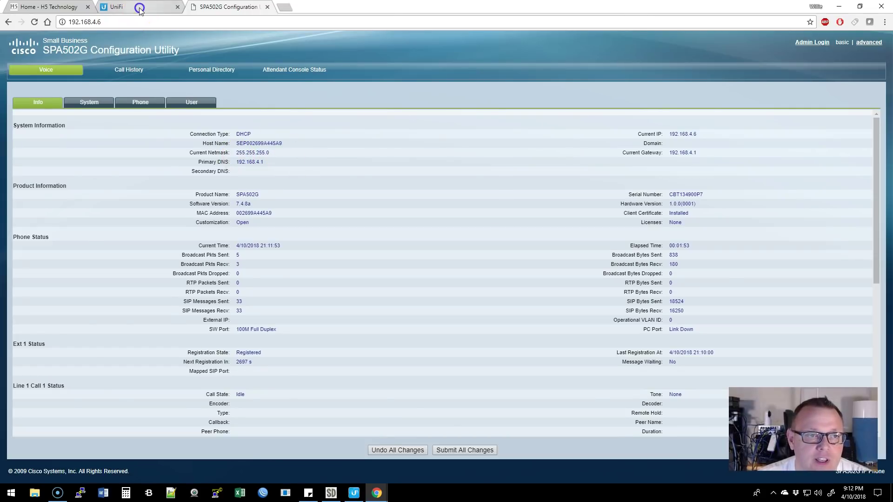
click(16, 147)
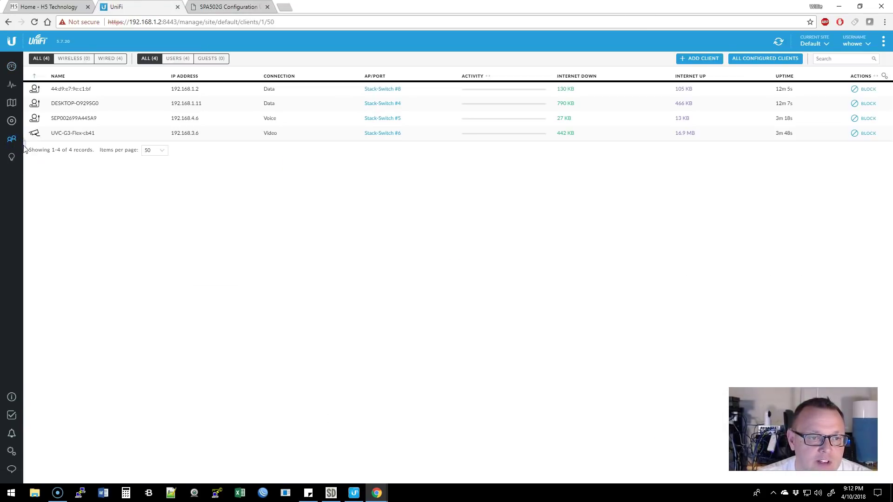